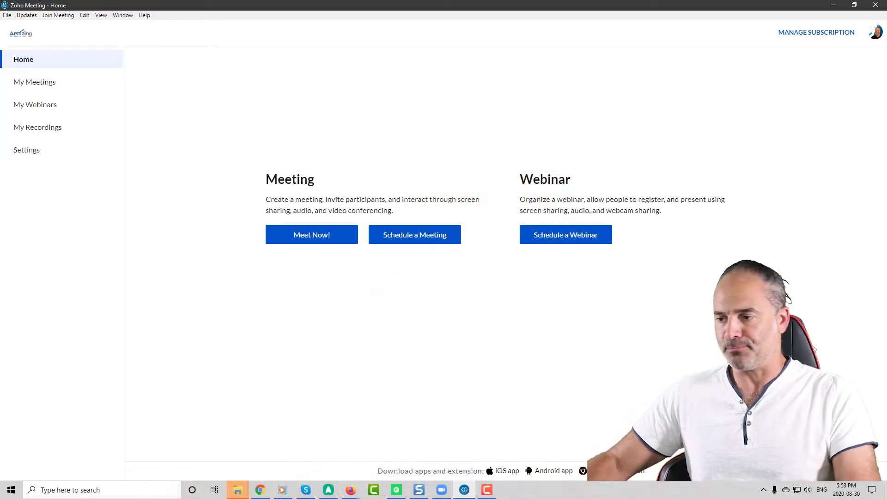
- Start an instant video conferencing meeting using computer audio, with the camera and microphone switched on
click(330, 238)
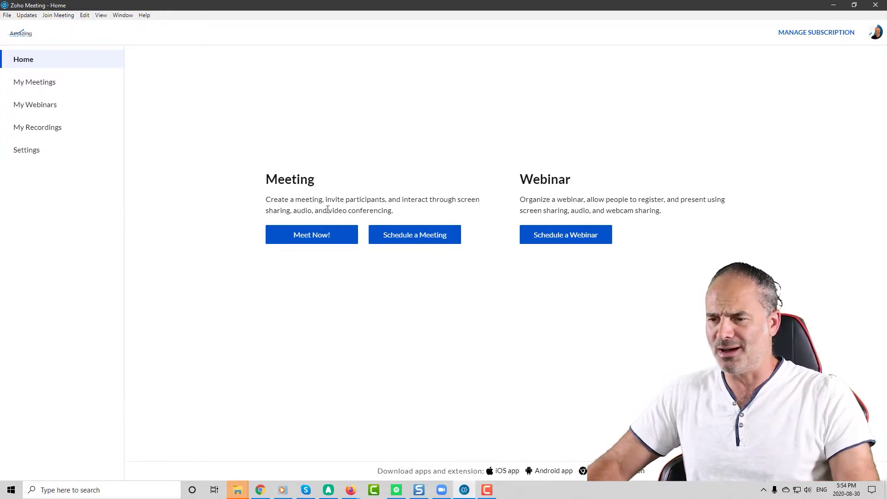
mouse_move(325, 240)
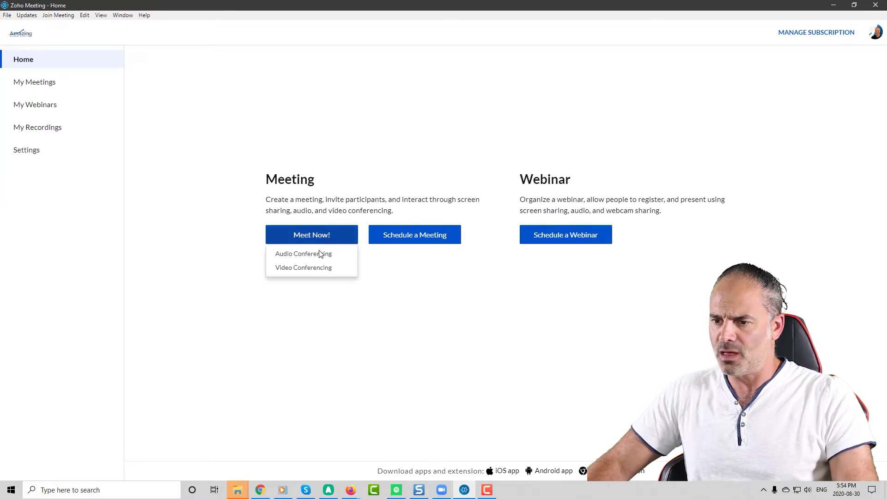
click(300, 269)
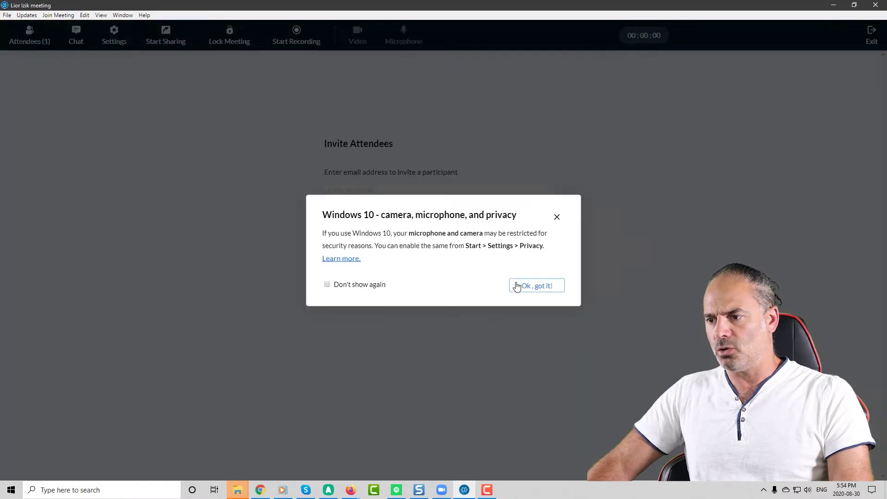
click(517, 286)
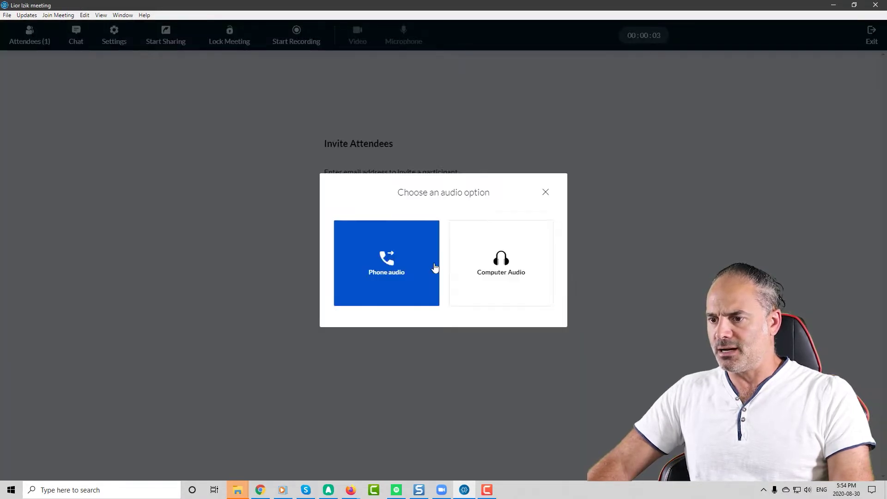
click(518, 273)
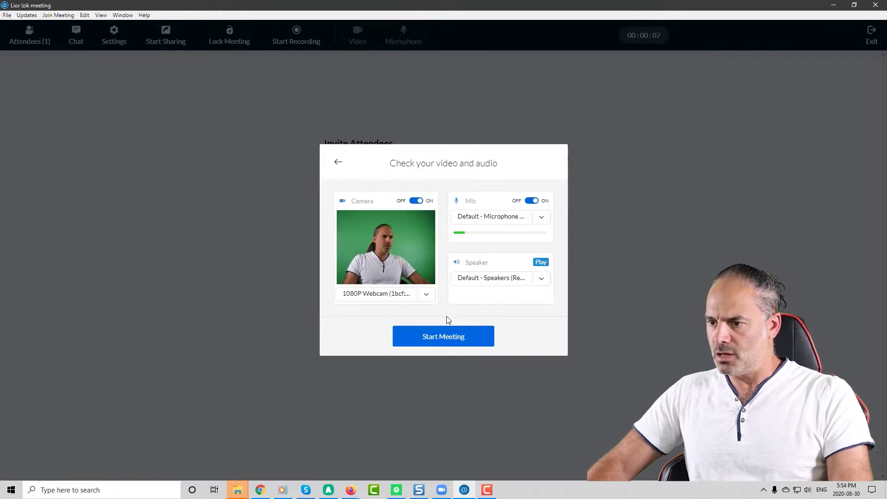
click(453, 339)
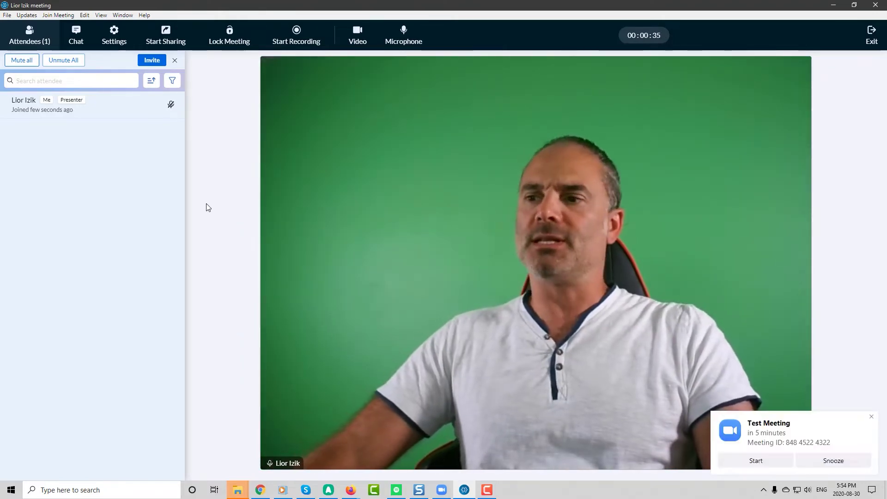
- Dismiss the Test Meeting reminder and review the meeting's attendee list, chat and settings
click(871, 417)
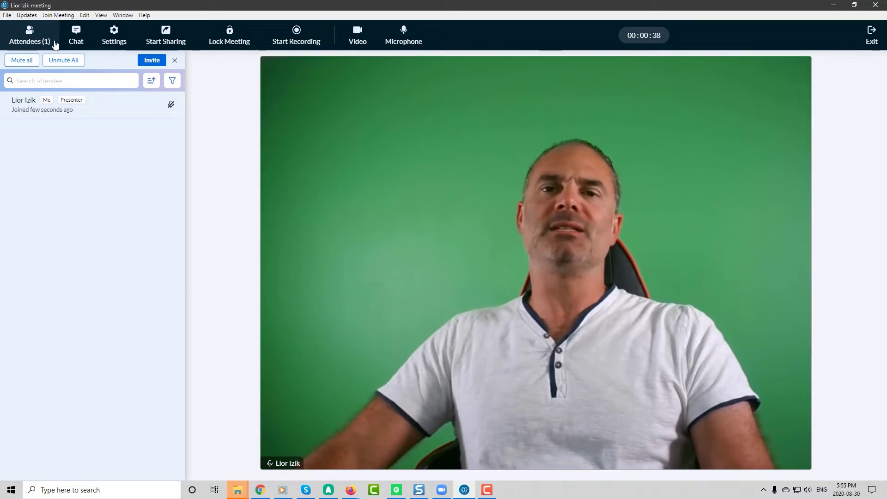
click(30, 35)
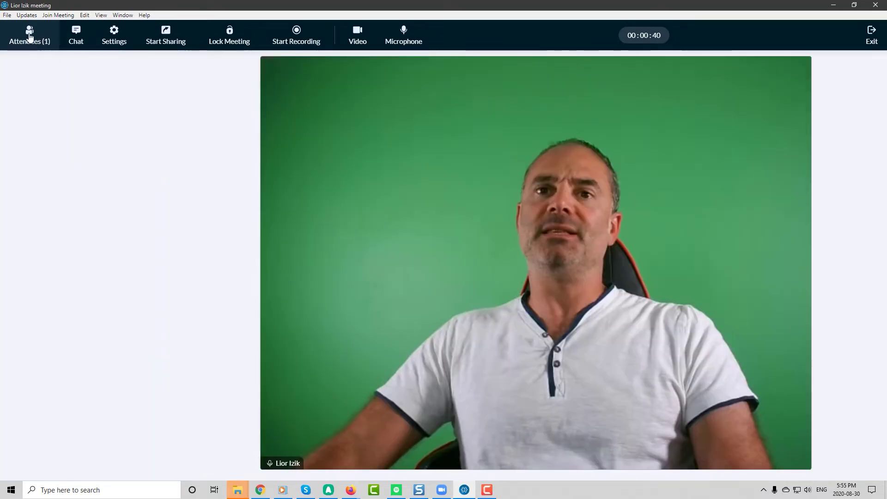
click(30, 34)
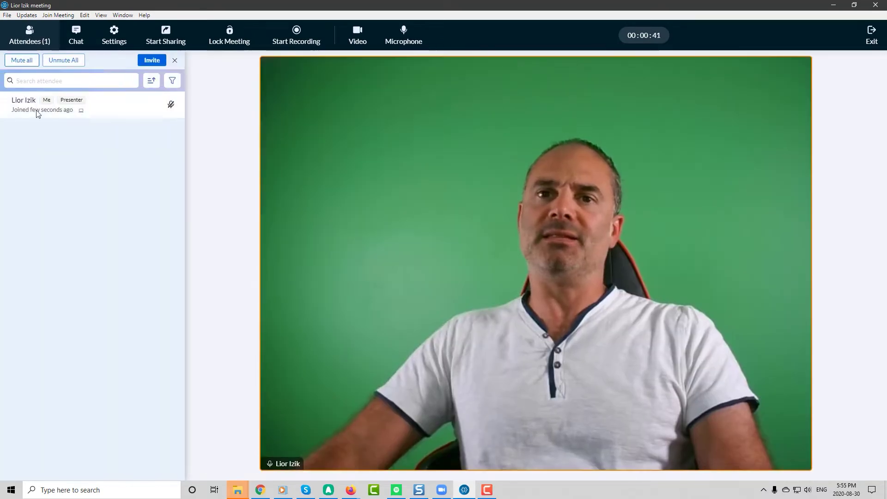
click(77, 36)
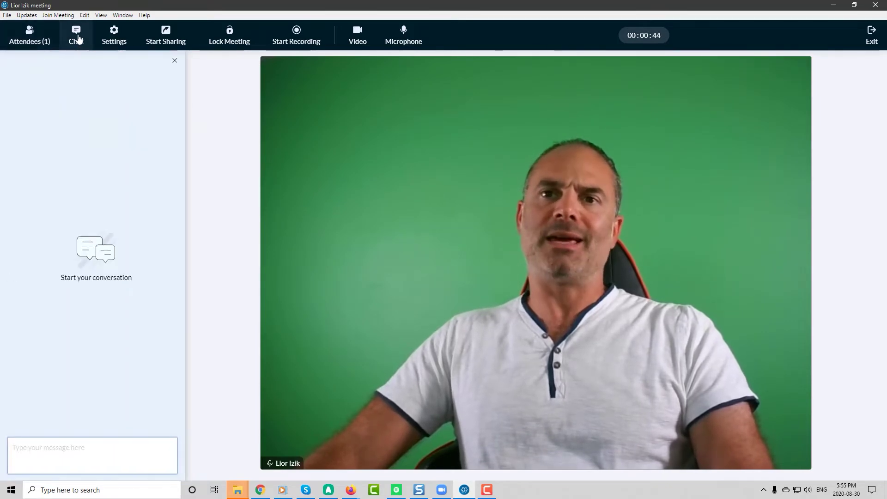
click(114, 38)
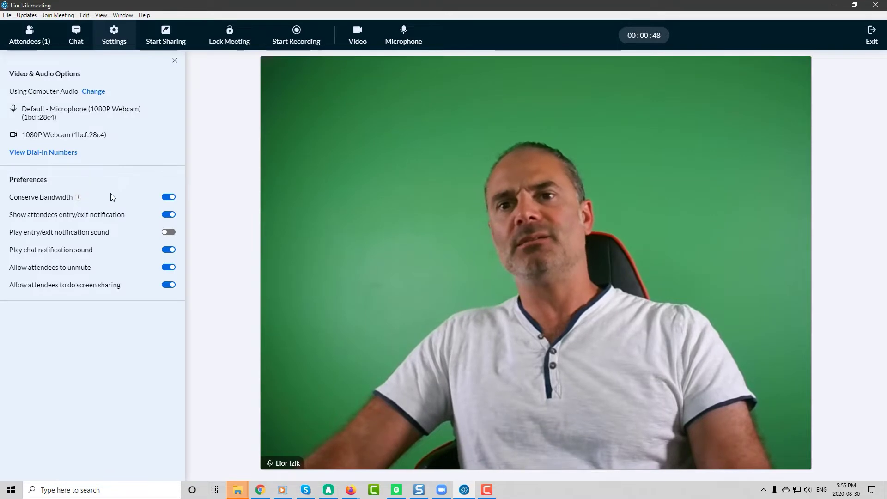
- Start recording the meeting and try out the camera and microphone toggles
click(164, 39)
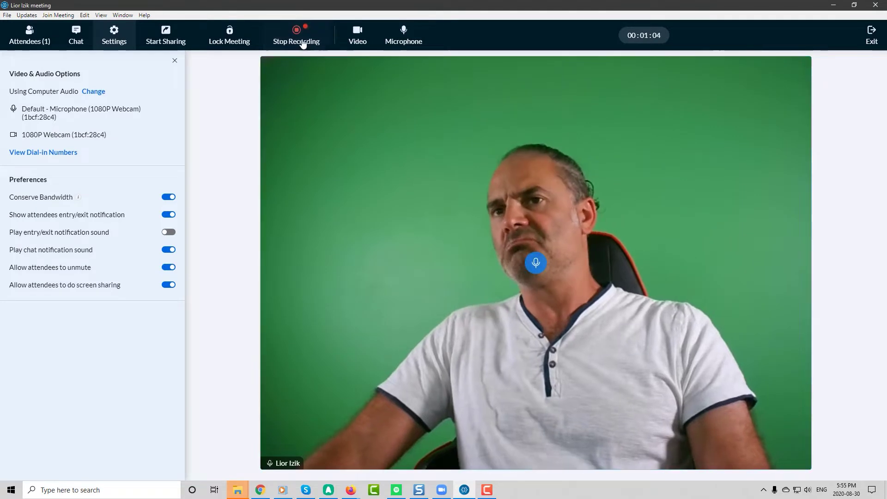
click(356, 37)
click(359, 33)
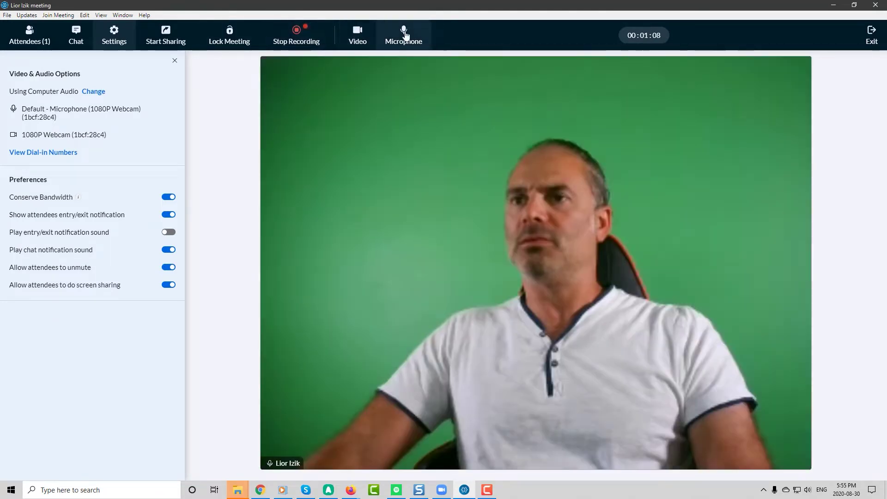
click(404, 37)
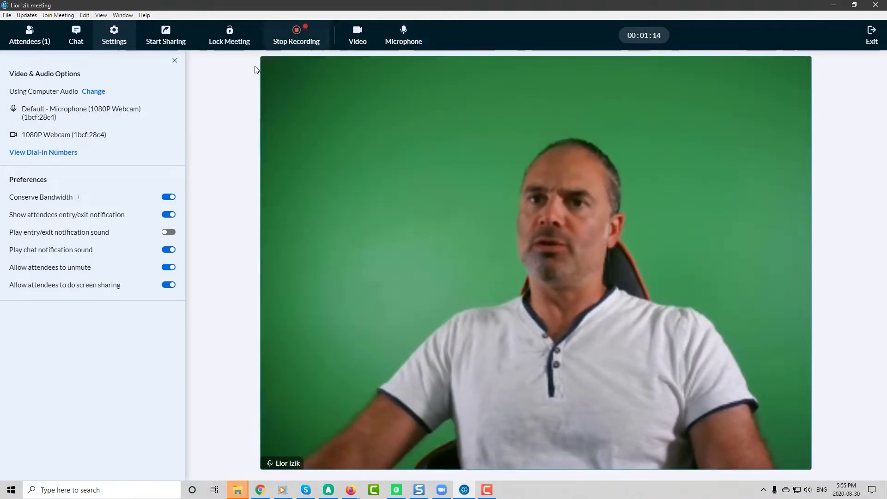
- Share the Windows Media Player application window with the meeting
click(166, 41)
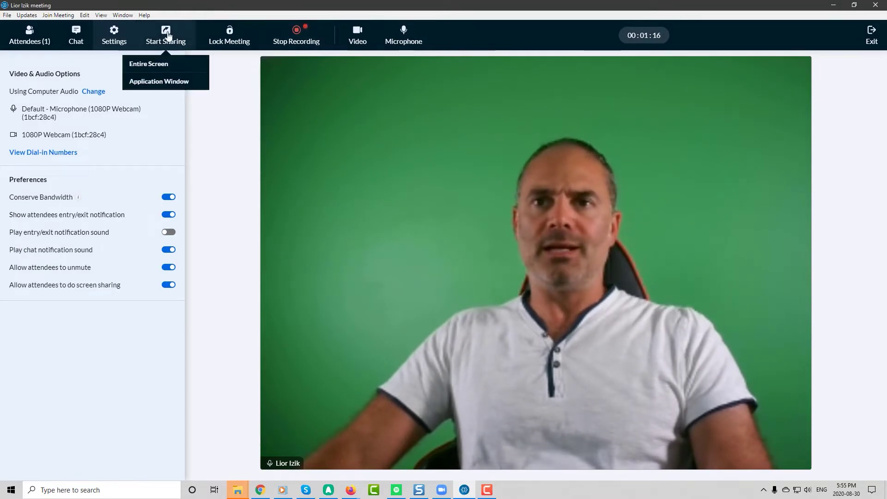
click(193, 84)
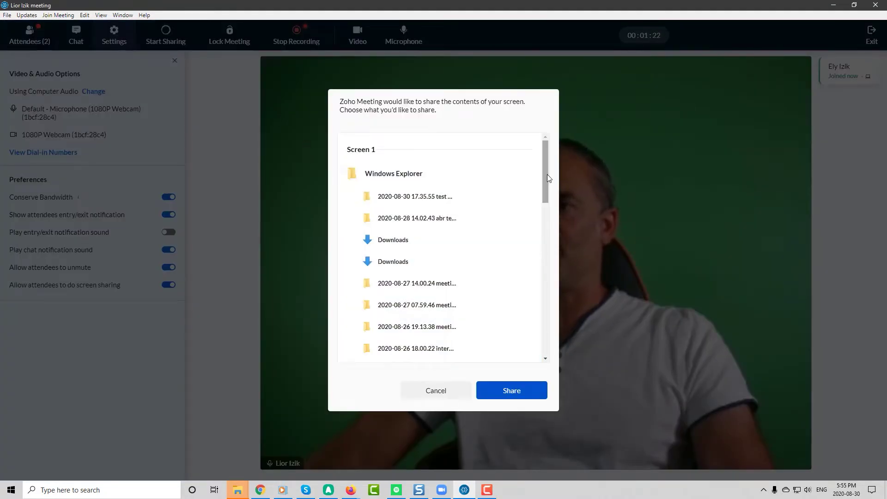
drag(547, 175, 538, 300)
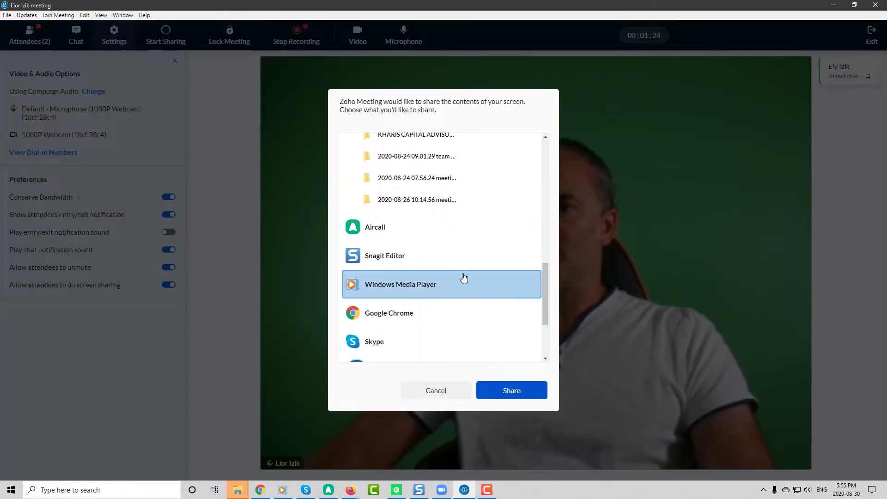
click(457, 258)
click(426, 286)
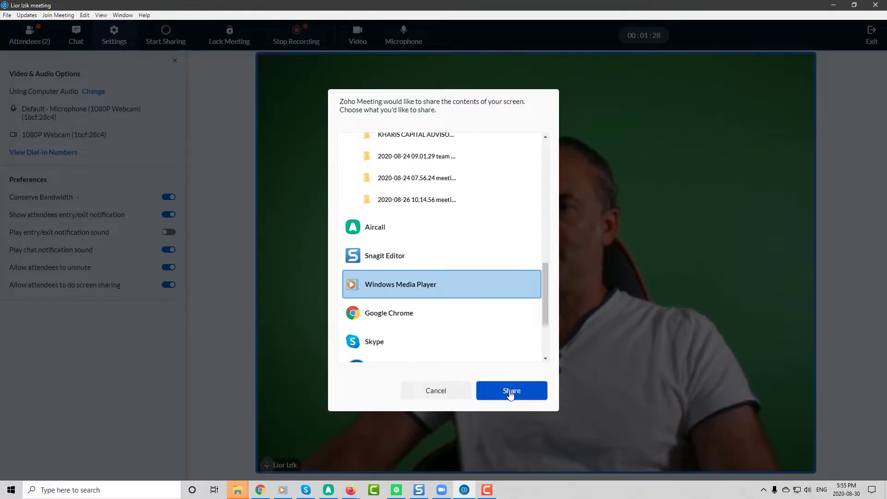
click(511, 390)
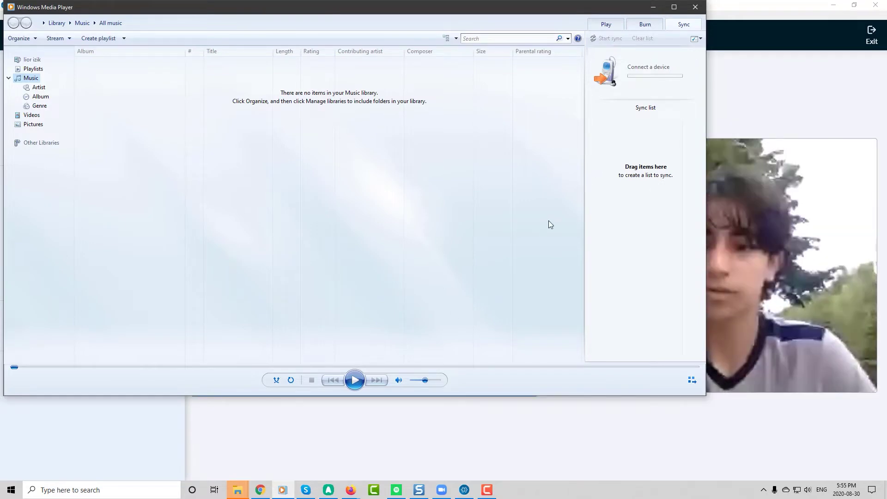
- Move the shared Windows Media Player window aside and minimize it to return to the meeting
drag(556, 9, 422, 77)
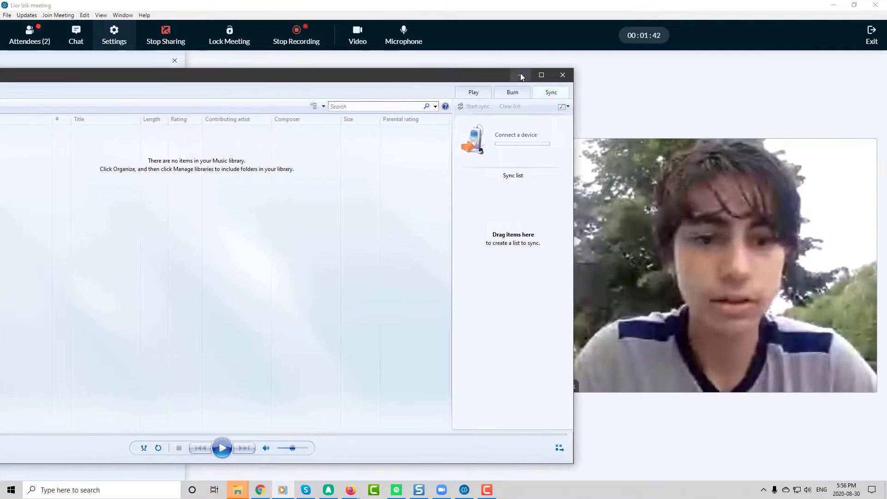
click(520, 74)
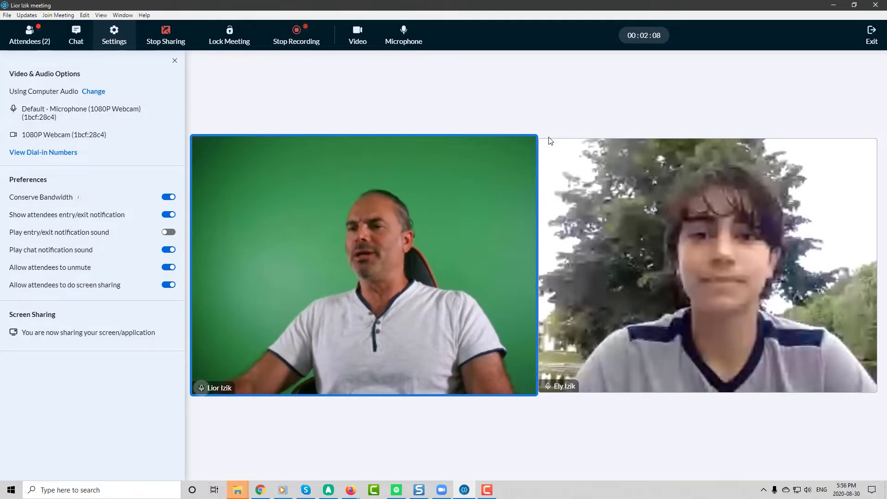
mouse_move(586, 153)
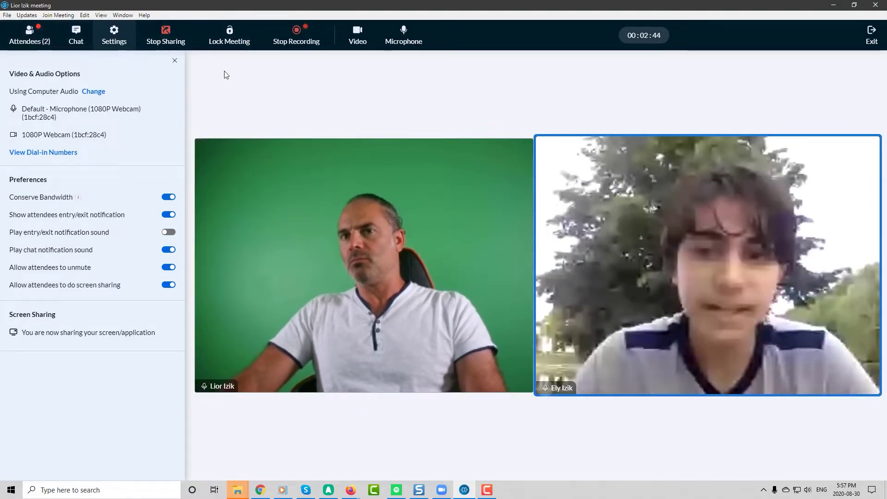
- Stop sharing the application window and allow the attendee's screen share request
click(172, 39)
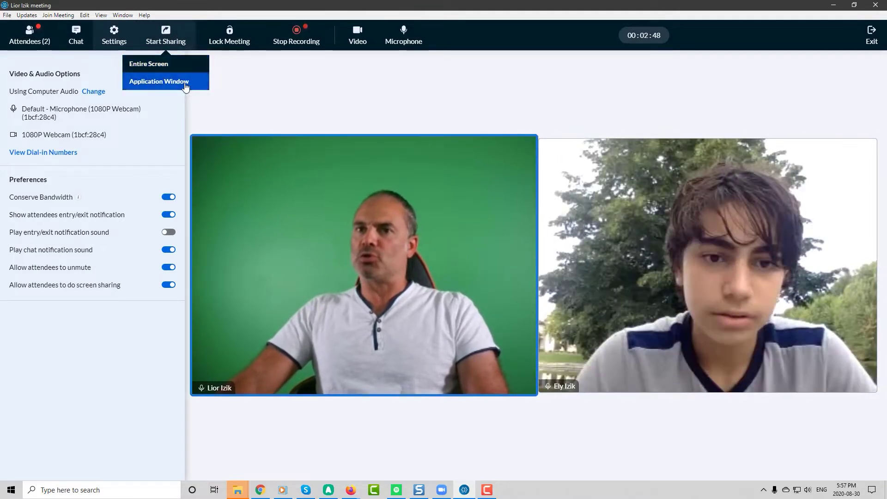
click(252, 81)
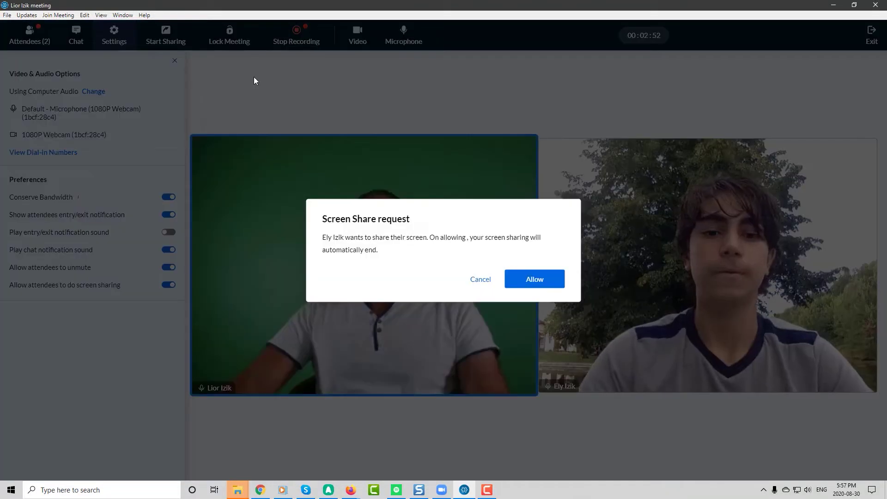
click(509, 278)
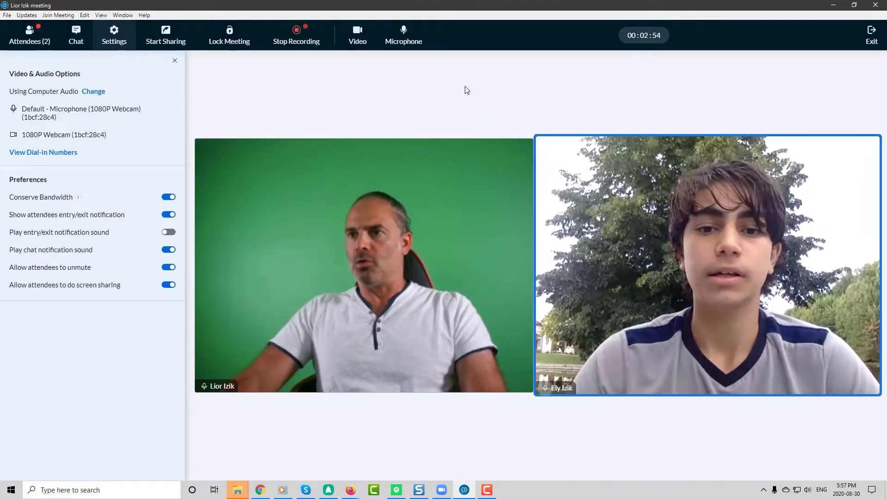
mouse_move(599, 207)
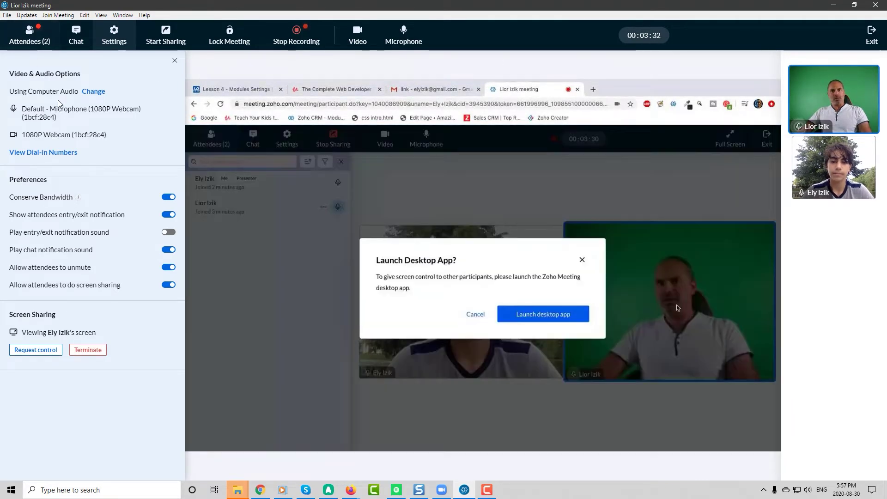
- Request control of the attendee's shared screen from the meeting settings and acknowledge the request notice
click(98, 42)
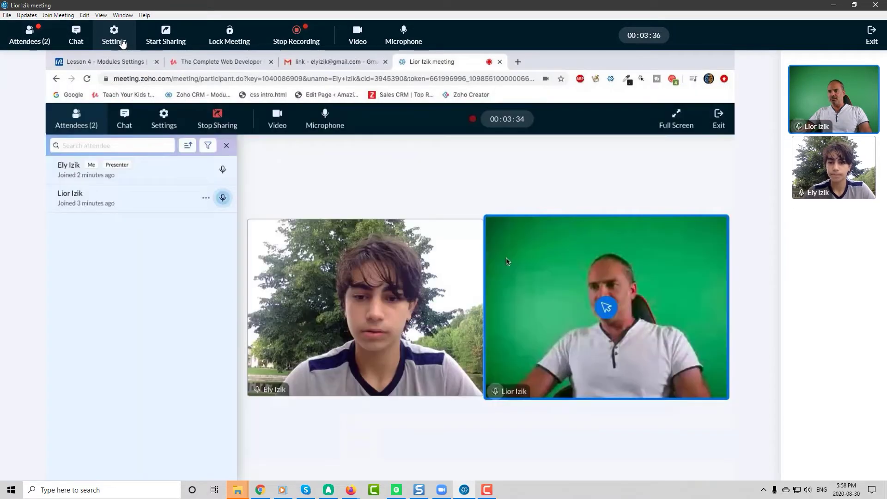
click(114, 35)
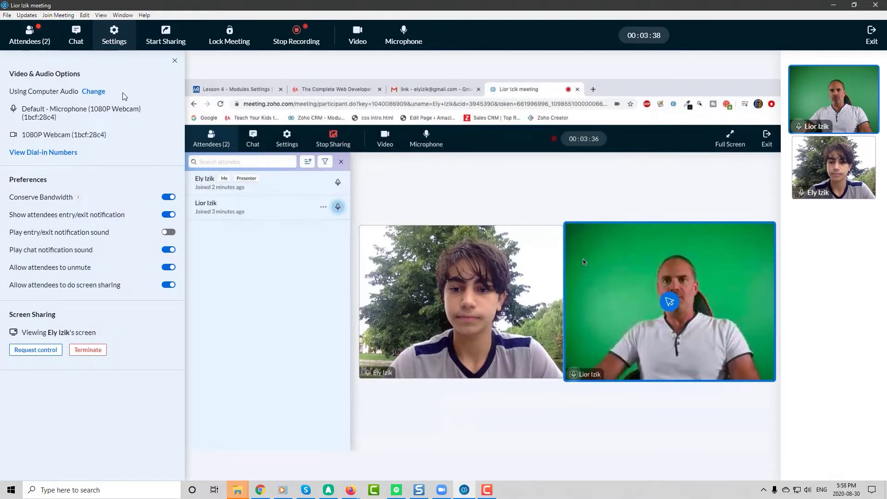
click(41, 351)
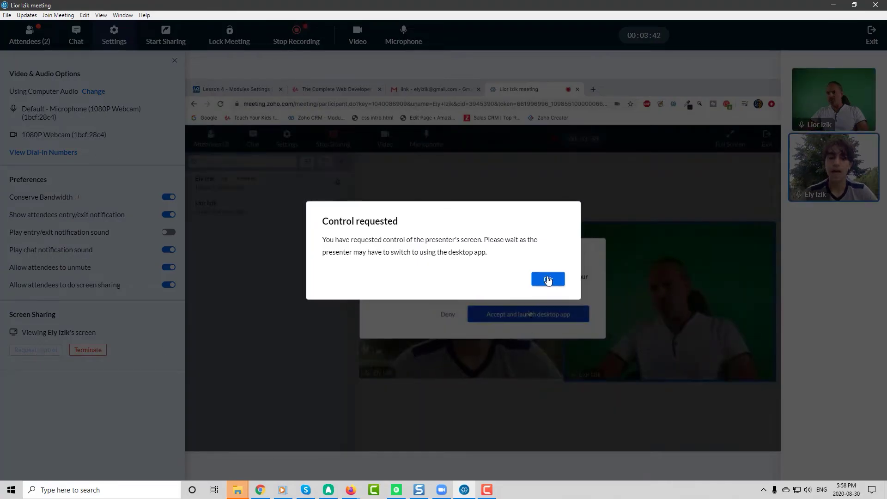
click(548, 279)
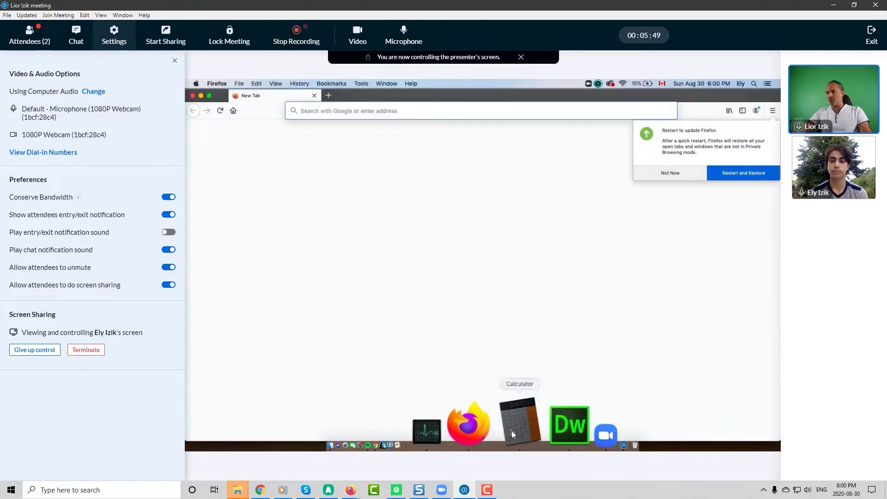
- Launch Calculator on the remotely controlled computer
click(512, 431)
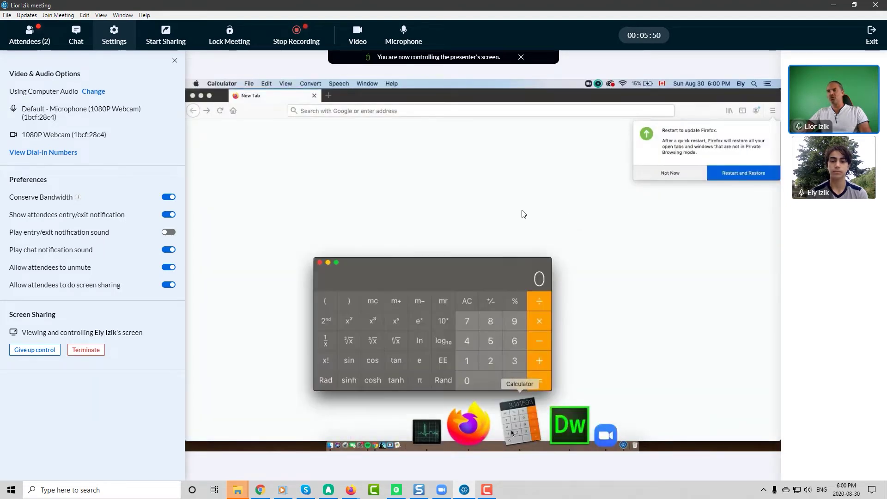
- Load cnn.com in Firefox on the remote computer and open the lead story about Trump's first post-convention polls
click(394, 111)
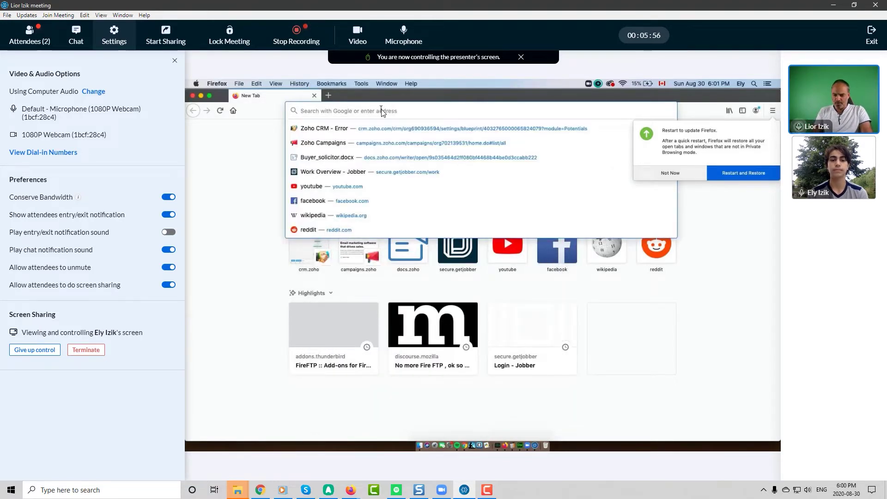
text(cnn.co)
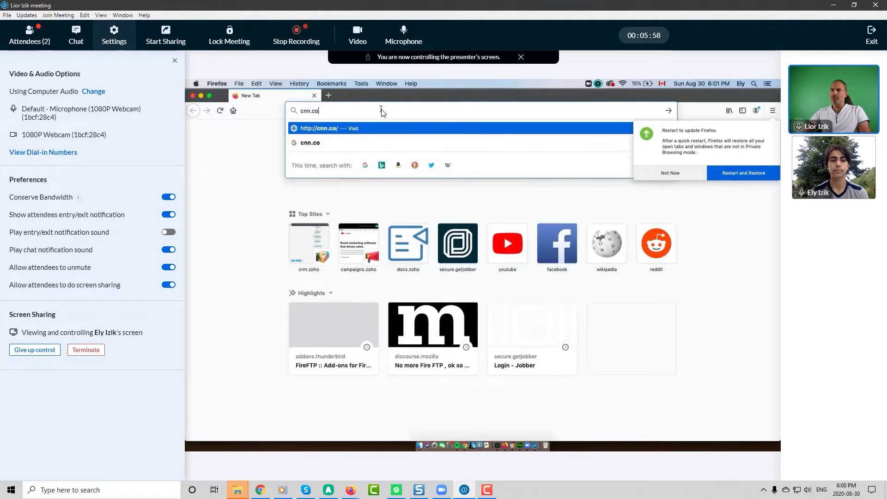
text(m)
key(Return)
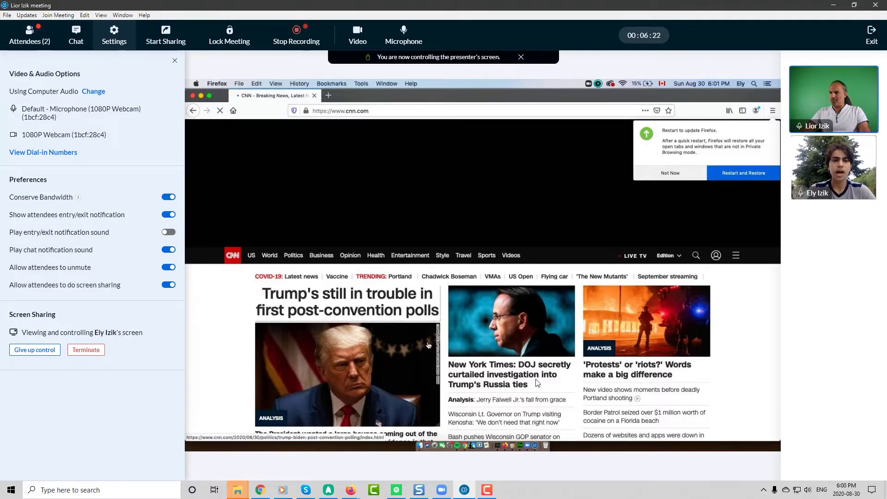
click(429, 346)
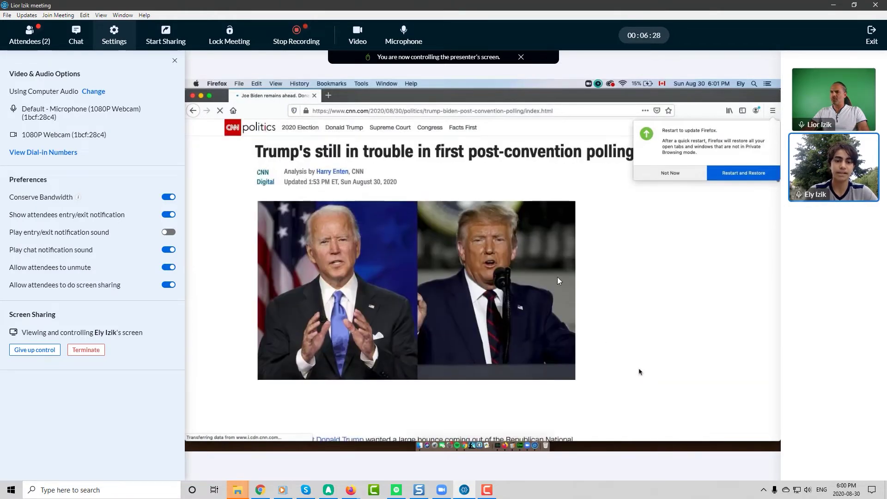
- Look through the opening of the polling article on the remotely controlled computer
scroll(515, 339, down, 2)
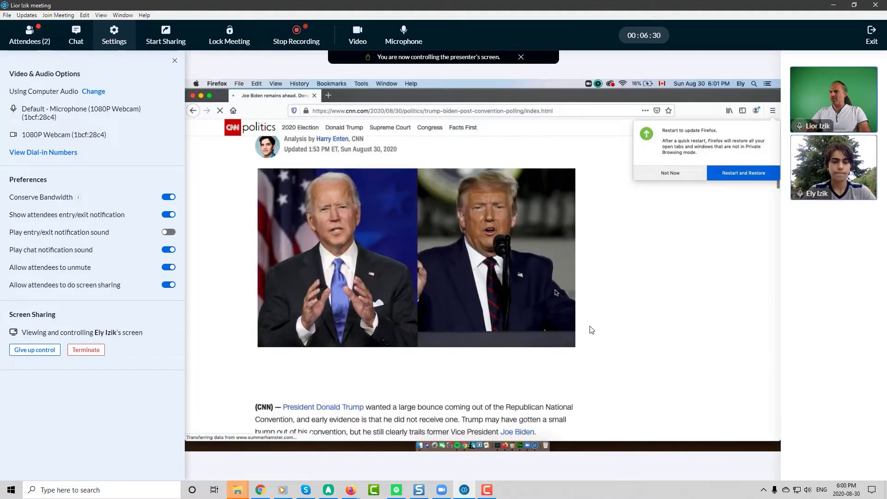
scroll(518, 342, down, 1)
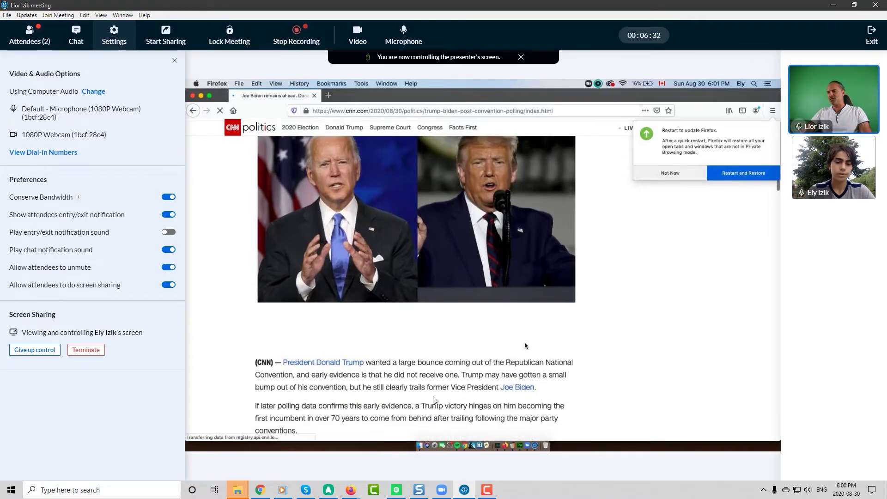
scroll(467, 352, down, 1)
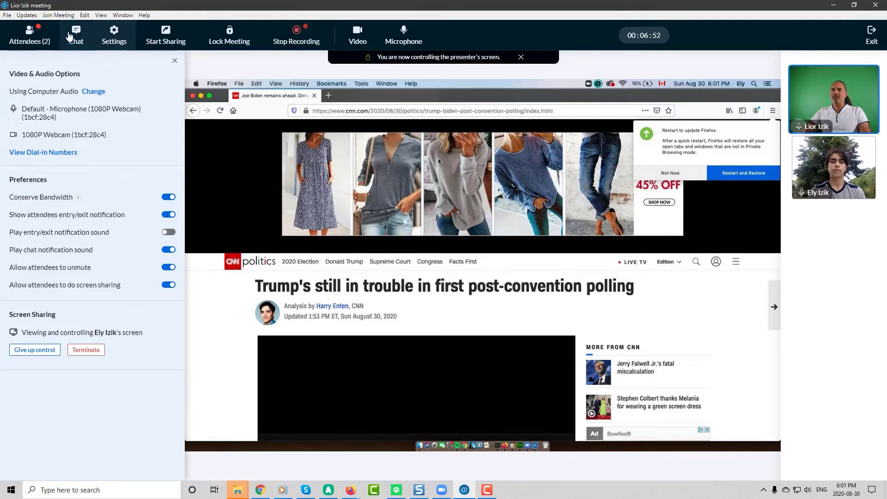
- Send the message "Hello" in the meeting chat and return to the attendee's shared screen
click(77, 42)
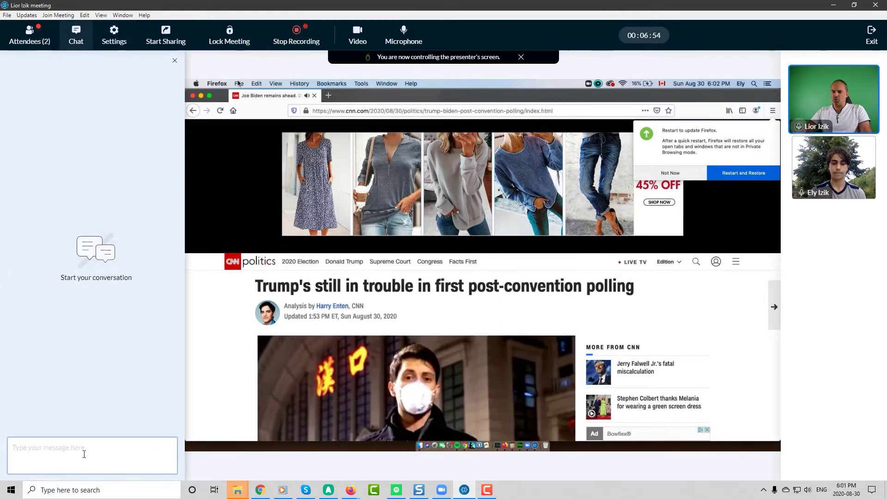
text(Hello)
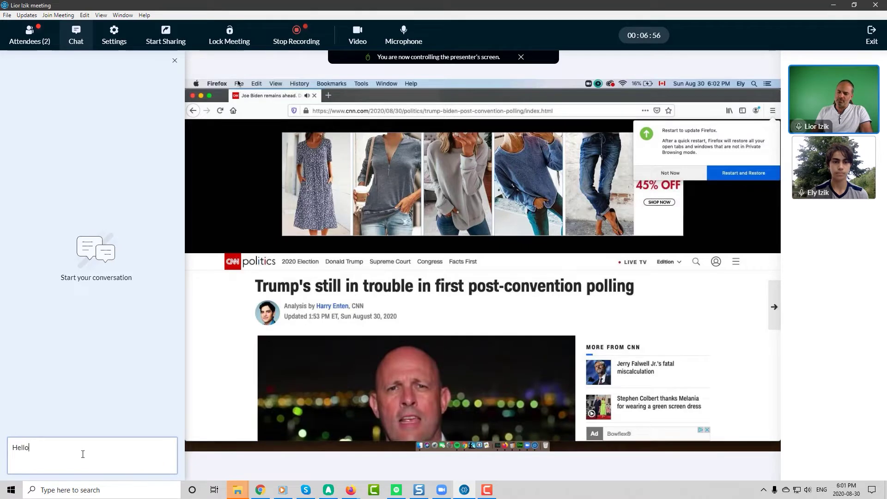
key(Return)
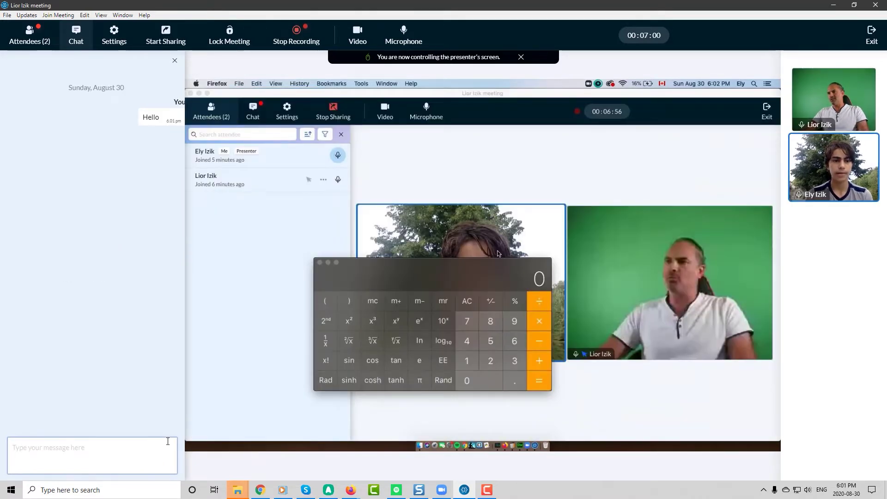
click(312, 247)
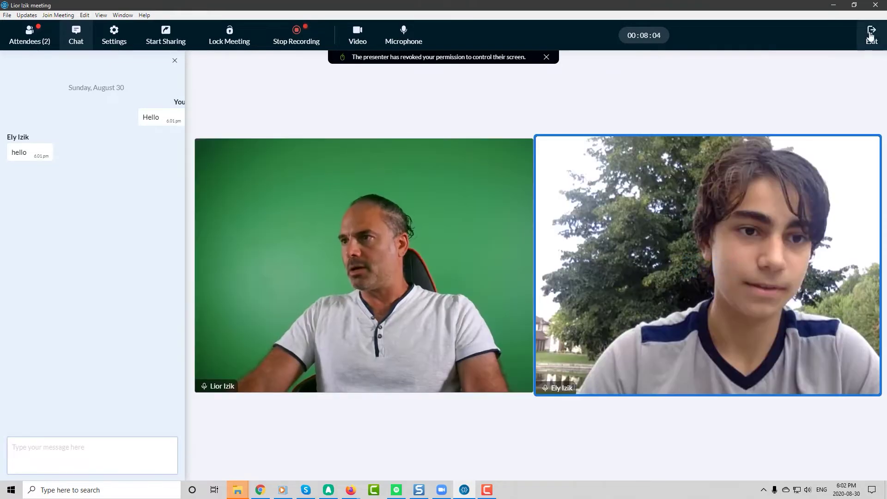
- End the Zoho meeting and close its end-of-session window
click(871, 35)
click(514, 276)
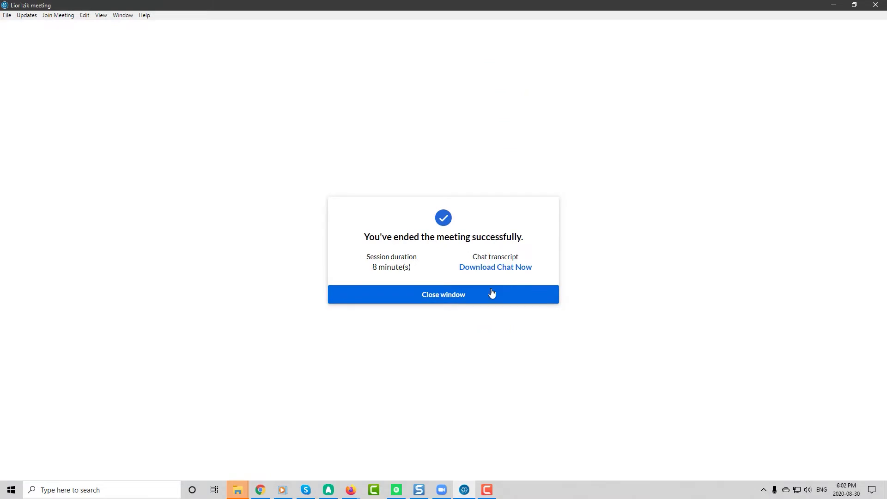
click(448, 298)
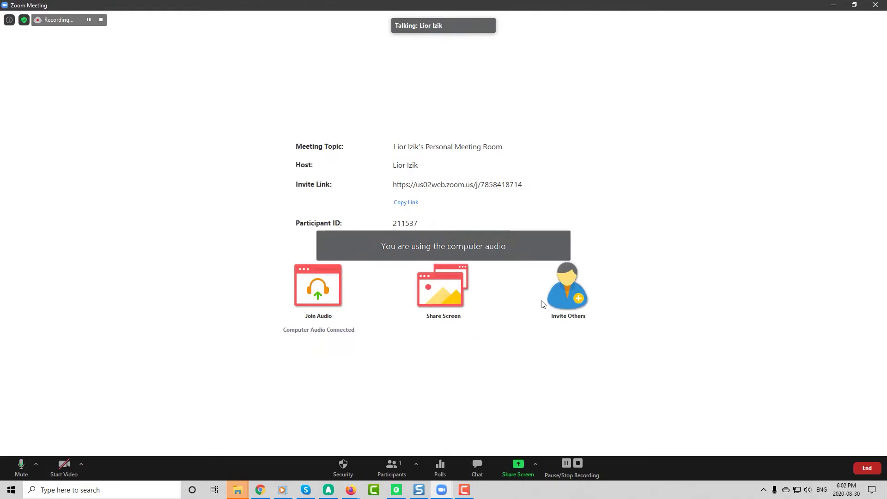
- Copy the invite link of the Zoom meeting for the attendee and close the invitation dialog
click(567, 301)
click(333, 338)
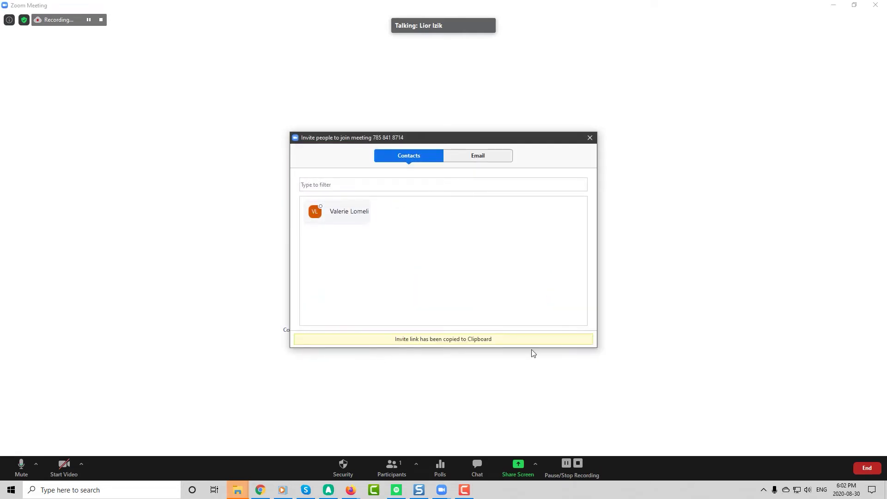
key(alt+Tab)
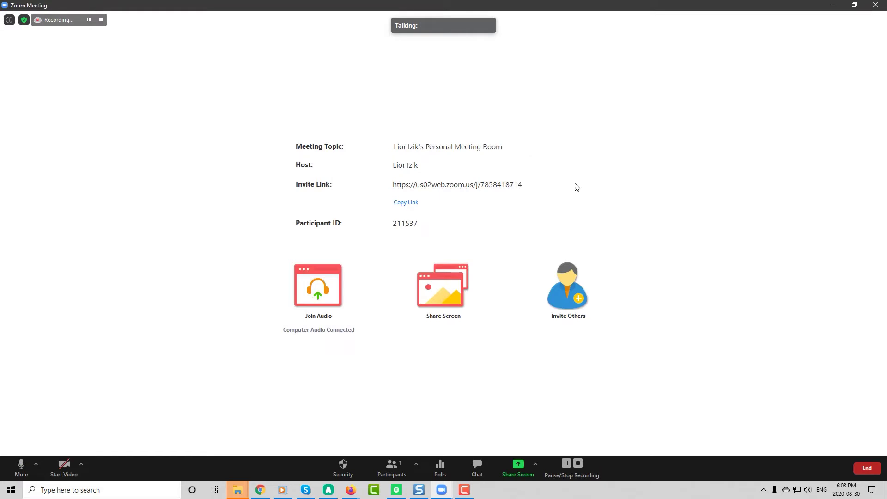
click(590, 137)
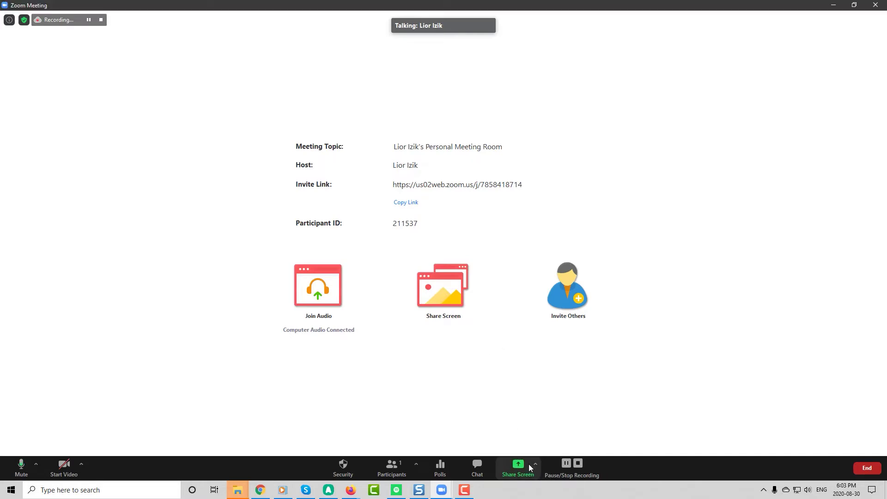
- Review the windows and sources available for screen sharing in Zoom, without starting a share
click(529, 464)
click(661, 105)
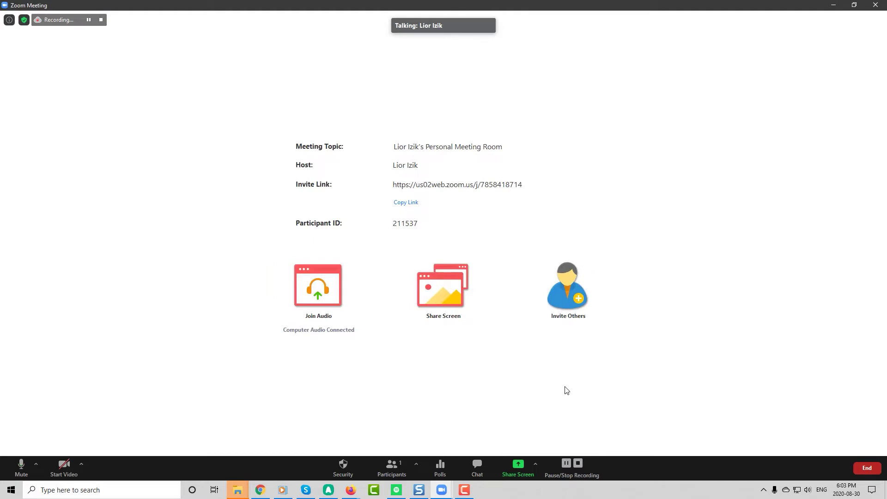
click(518, 464)
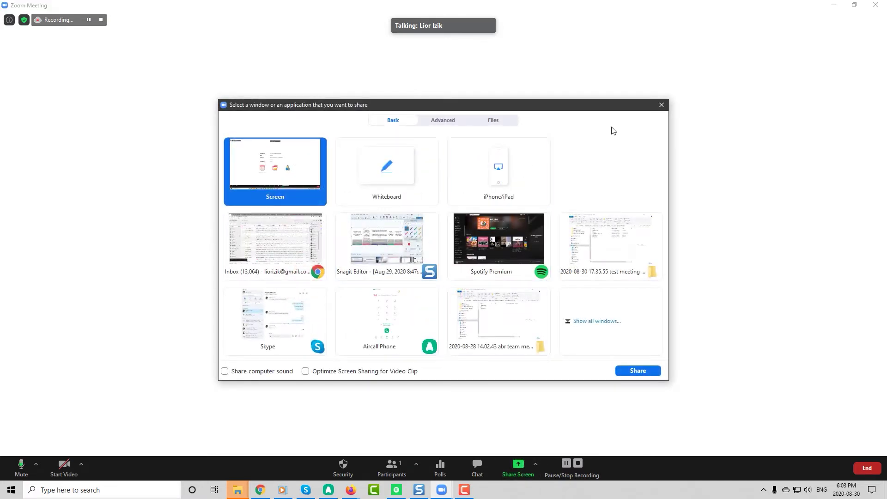
click(661, 106)
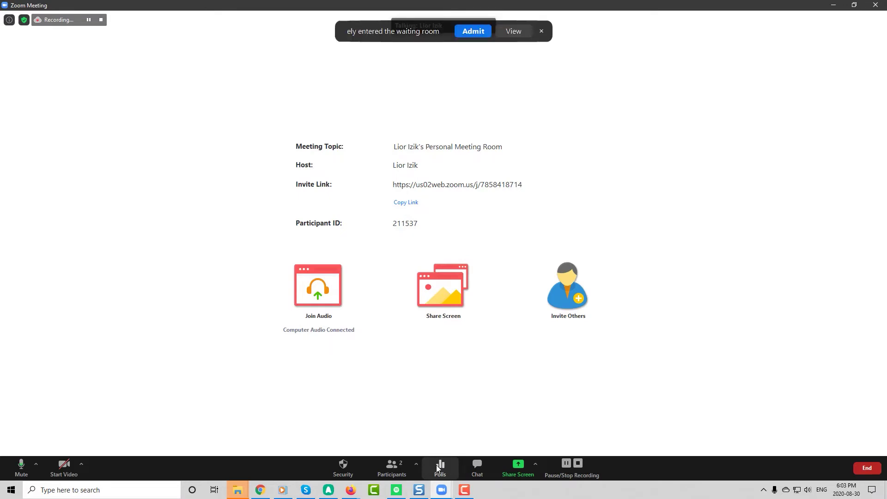
- Admit the attendee from the waiting room and show the participants list
click(472, 31)
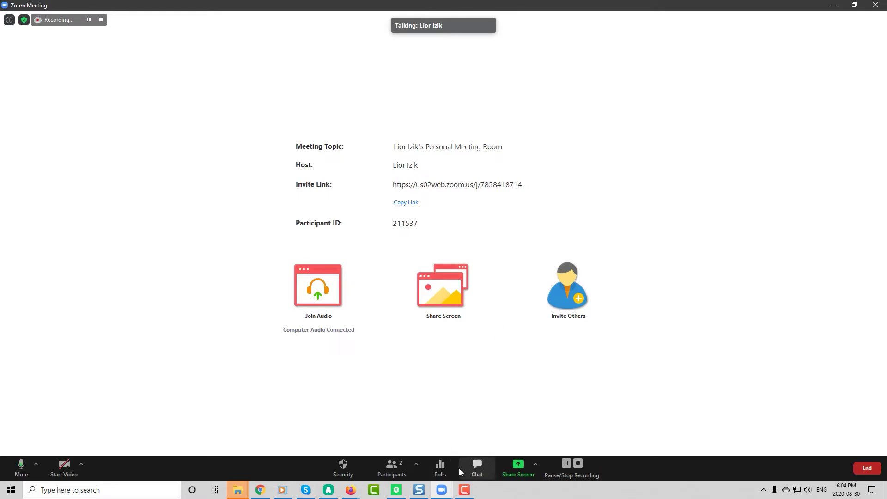
click(392, 464)
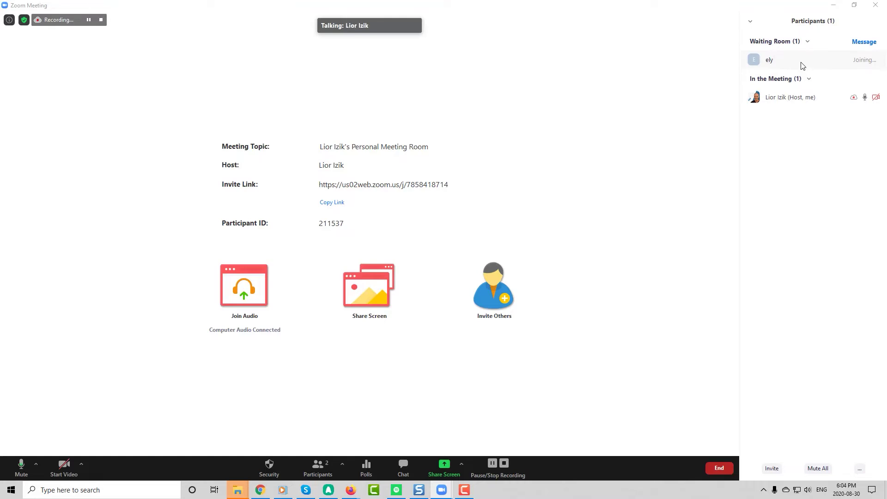
click(604, 138)
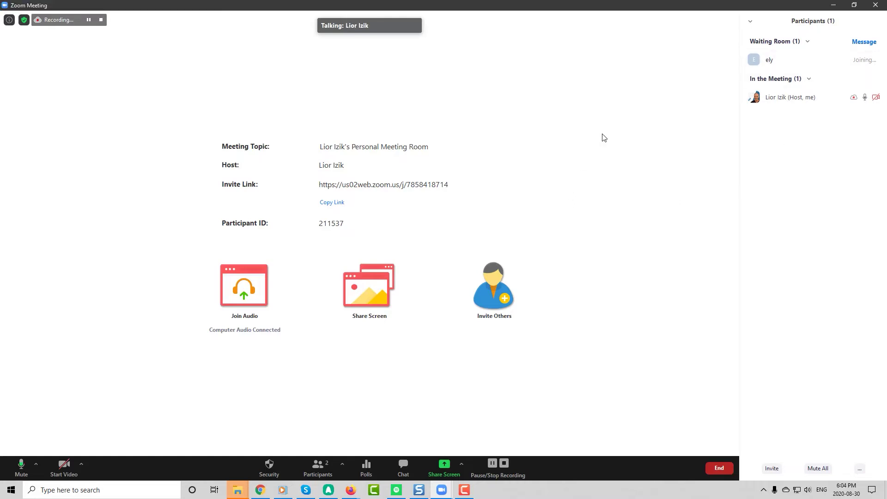
- Review the participant permissions in the meeting's security options without changing any
click(269, 464)
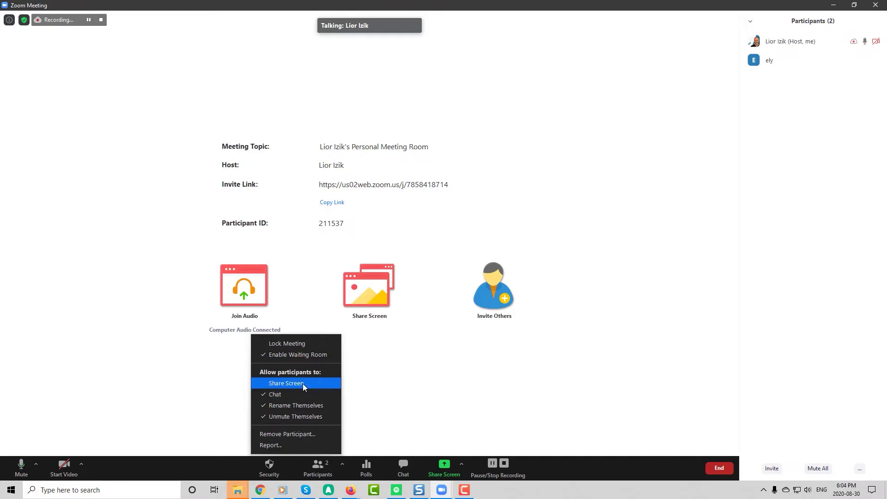
click(618, 315)
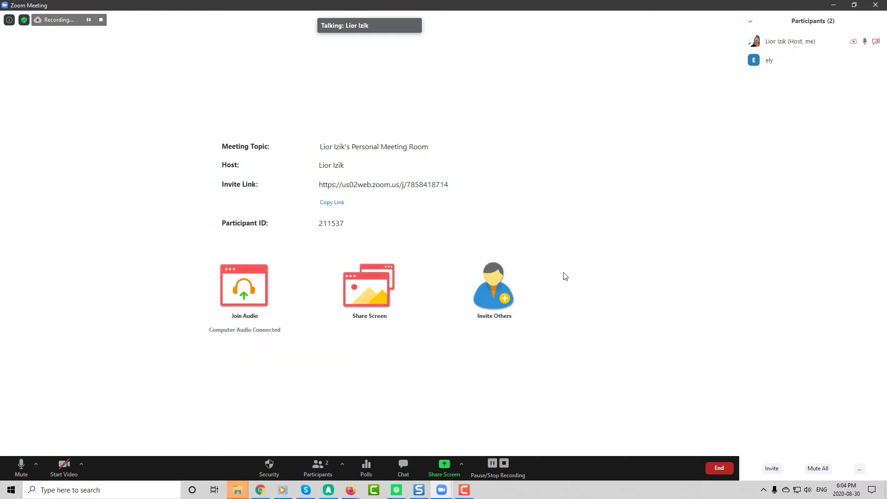
- Start the webcam video and set the virtual background to None
click(66, 464)
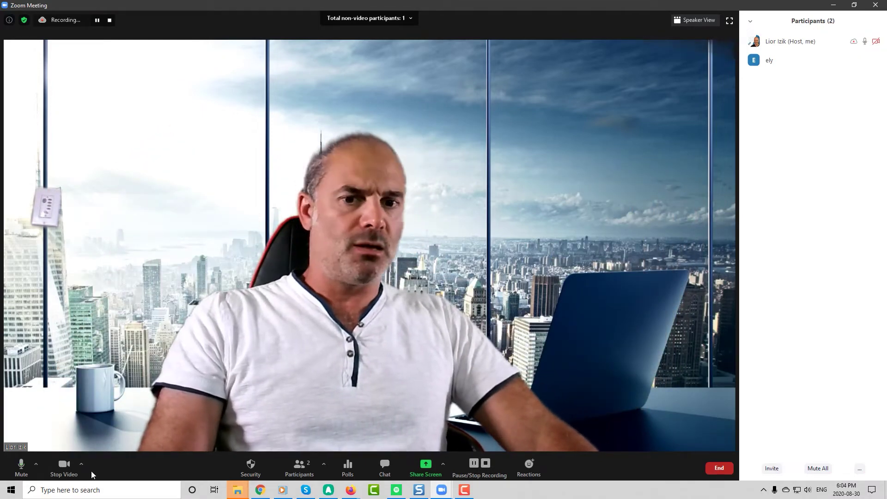
click(80, 465)
click(147, 417)
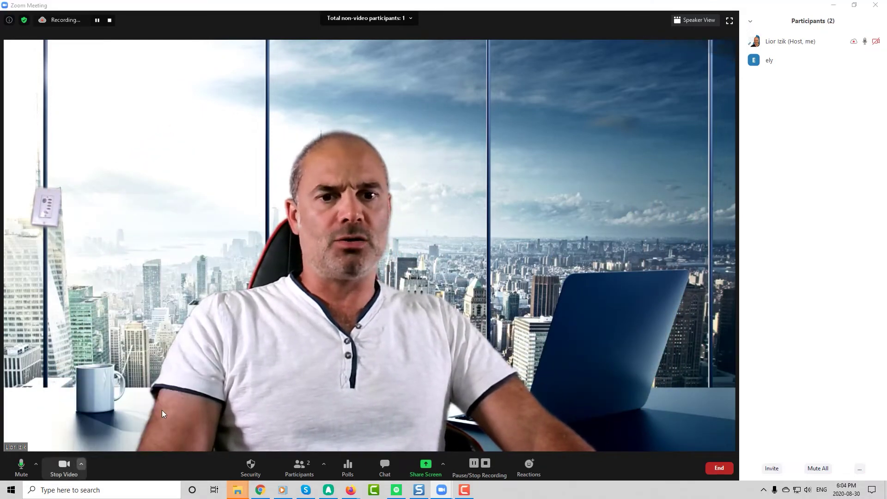
click(415, 292)
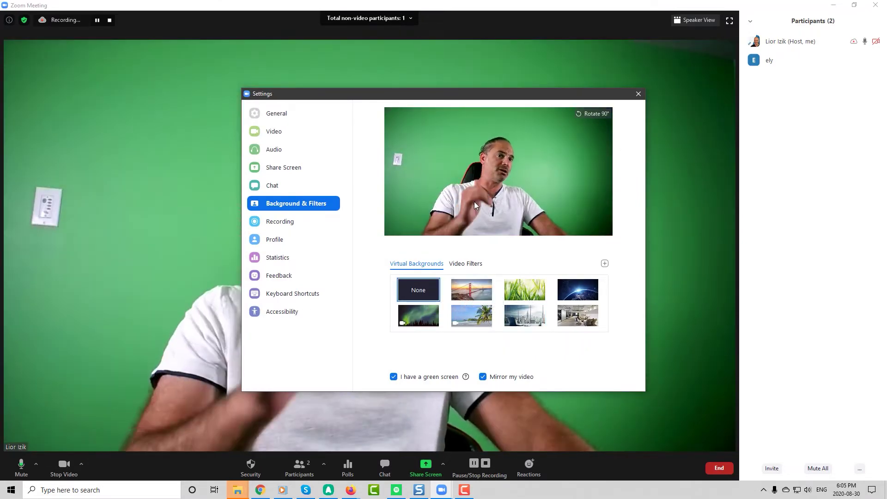
- Try the bridge, Grass, Earth and city office backgrounds, apply the loft interior with armchairs, and close the settings
click(481, 291)
click(524, 290)
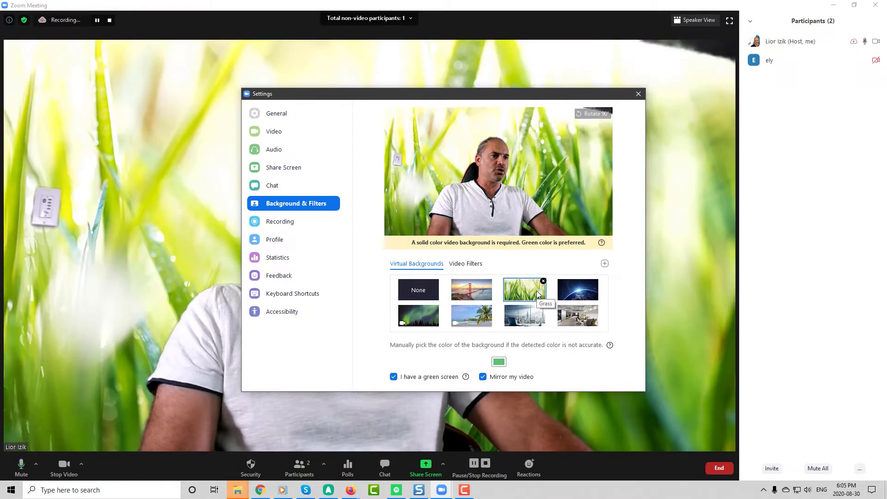
click(592, 296)
click(579, 316)
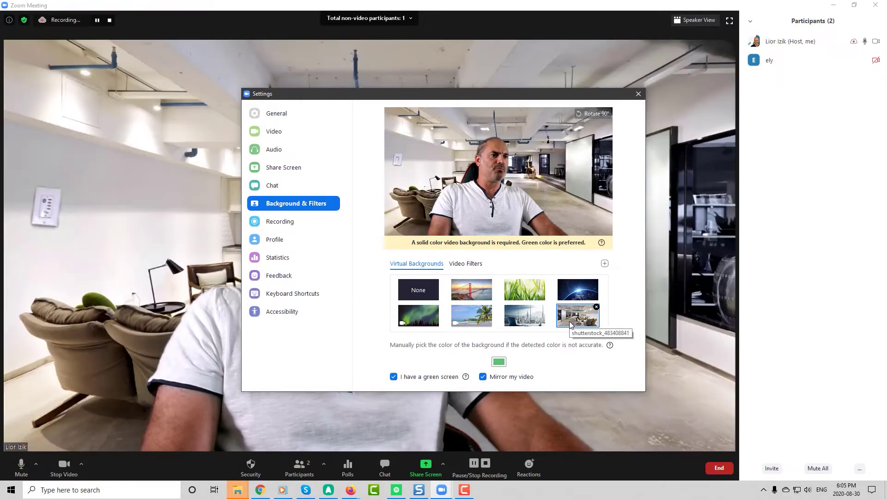
click(538, 318)
click(594, 319)
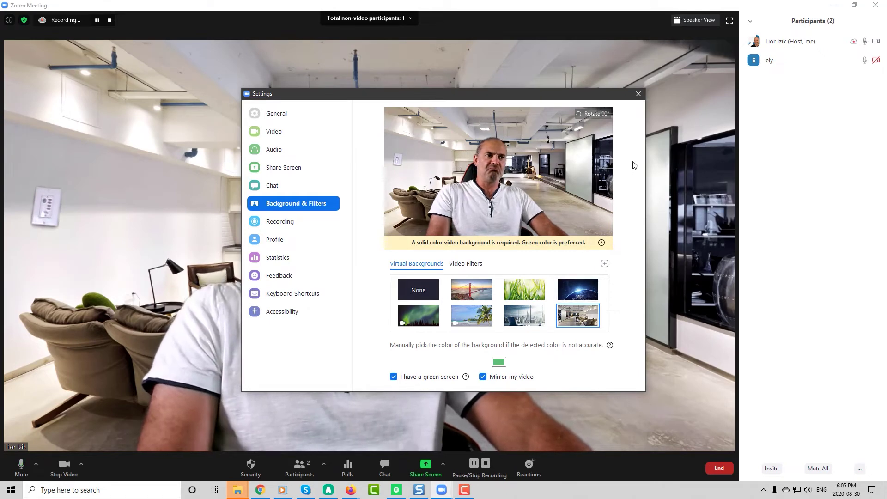
click(638, 94)
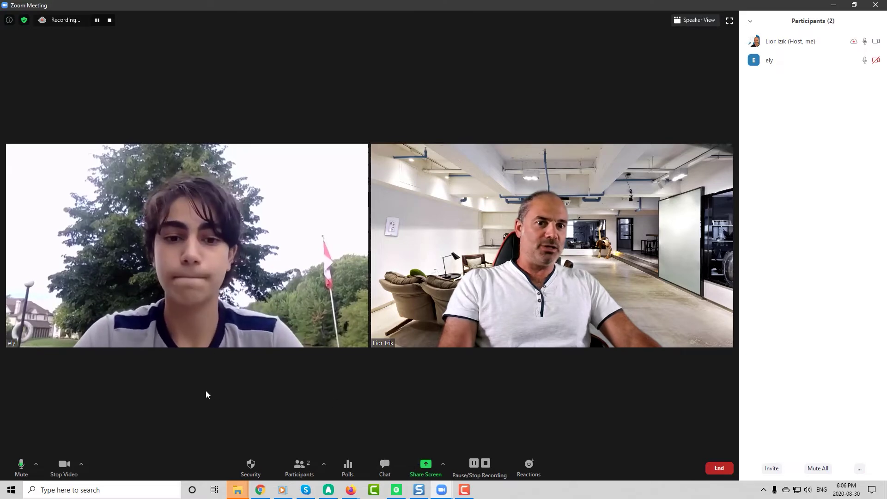
- Send the chat message "hi" to everyone in the Zoom meeting
click(385, 464)
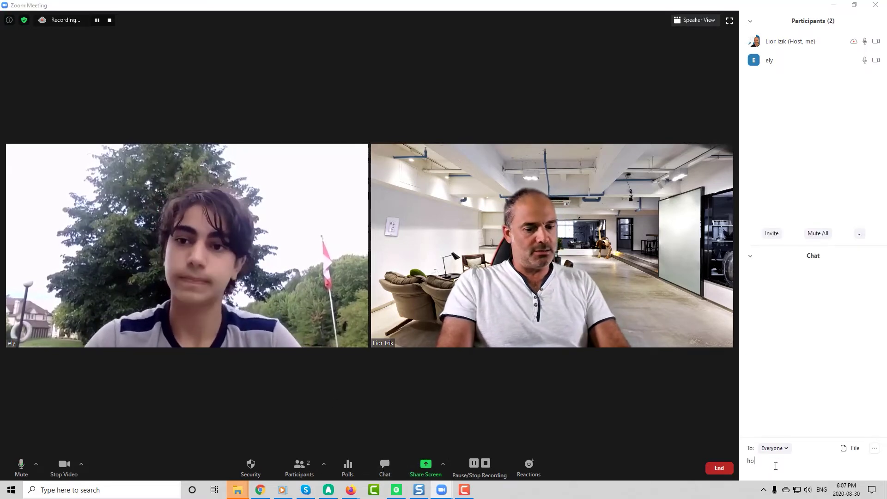
text(hi)
key(Return)
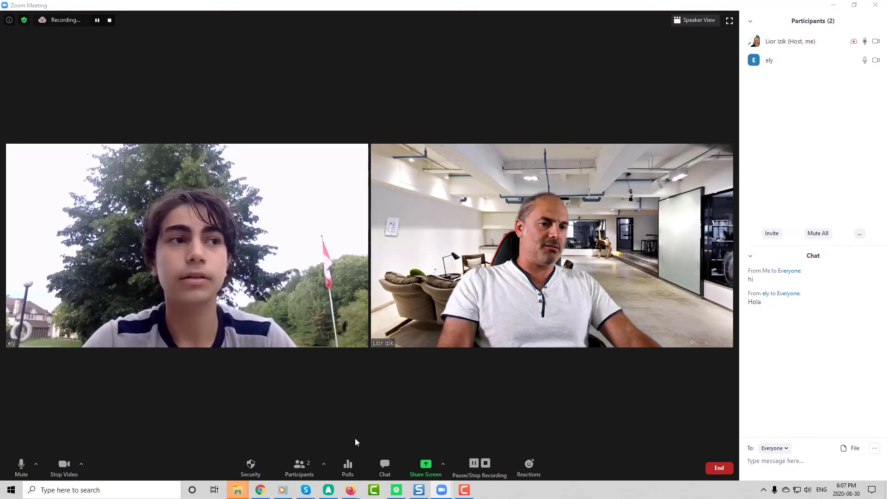
- Allow participants to share their screens in the meeting's security options
click(250, 465)
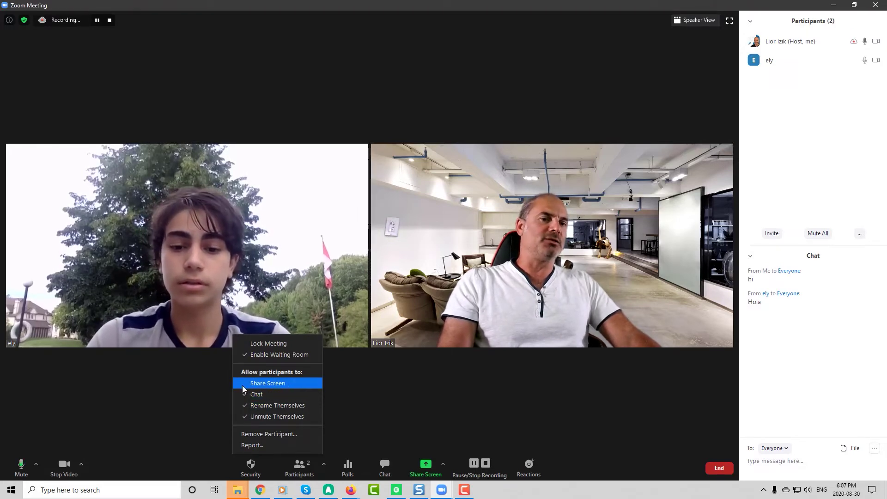
click(262, 384)
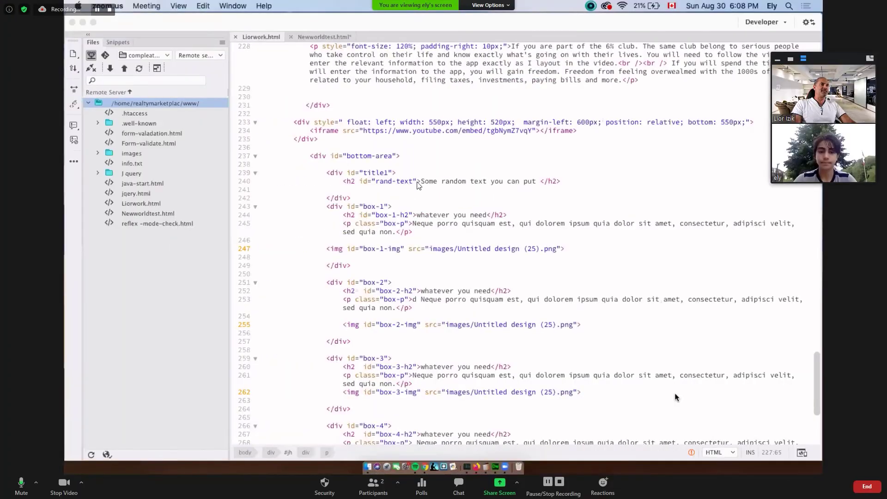
- Request and start remote control of the attendee's shared screen, and move the floating video panel over the middle of the code
click(490, 5)
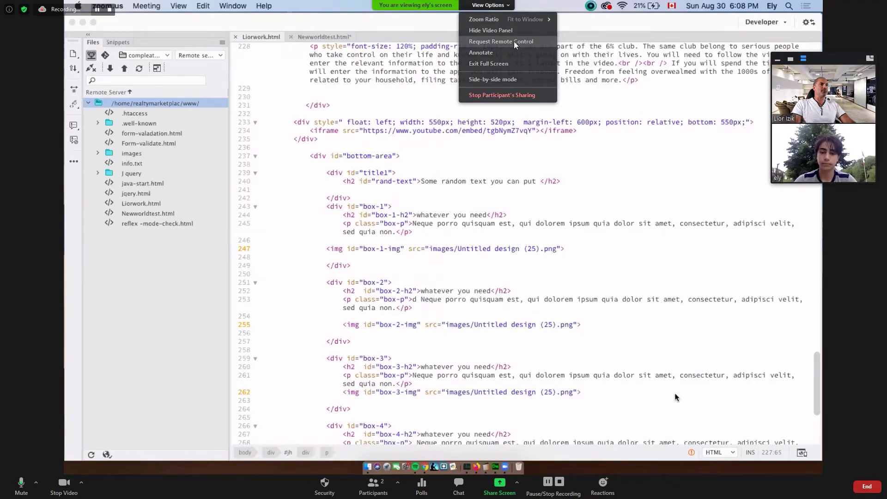
click(507, 42)
click(472, 280)
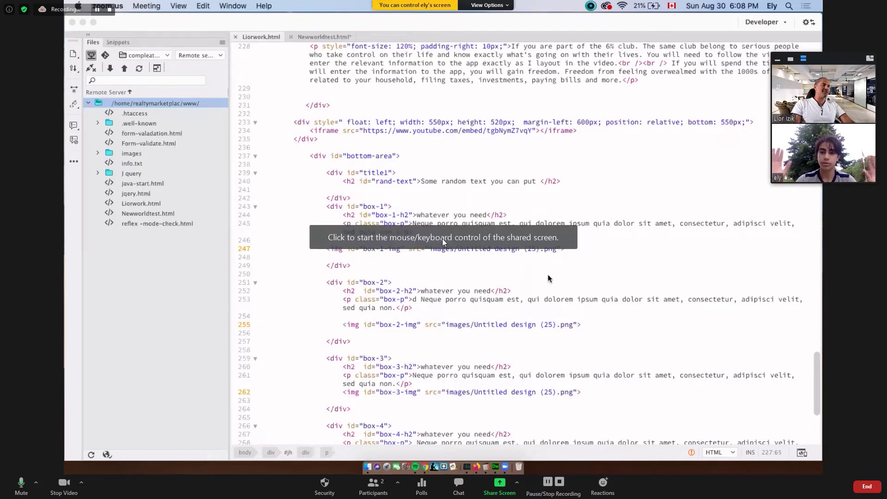
click(367, 267)
click(397, 282)
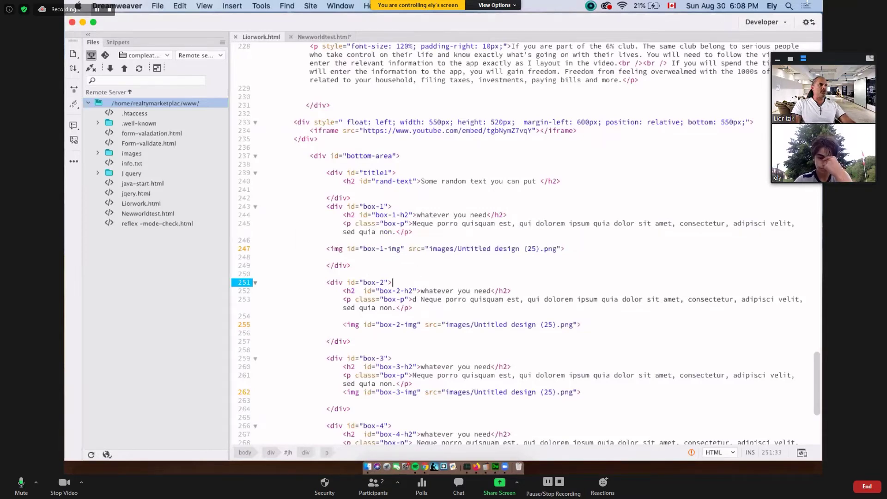
drag(836, 59, 422, 167)
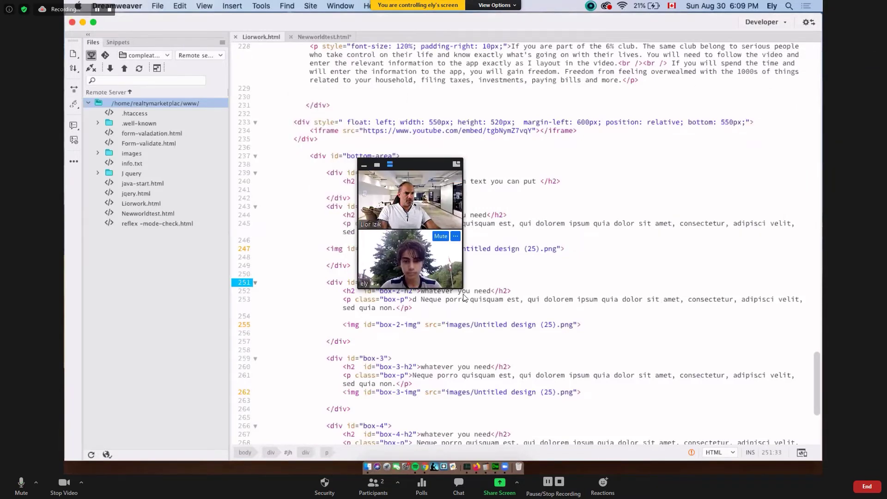
- Move the floating video panel off the middle of the code to the right-hand edge of the shared screen
drag(415, 164, 462, 184)
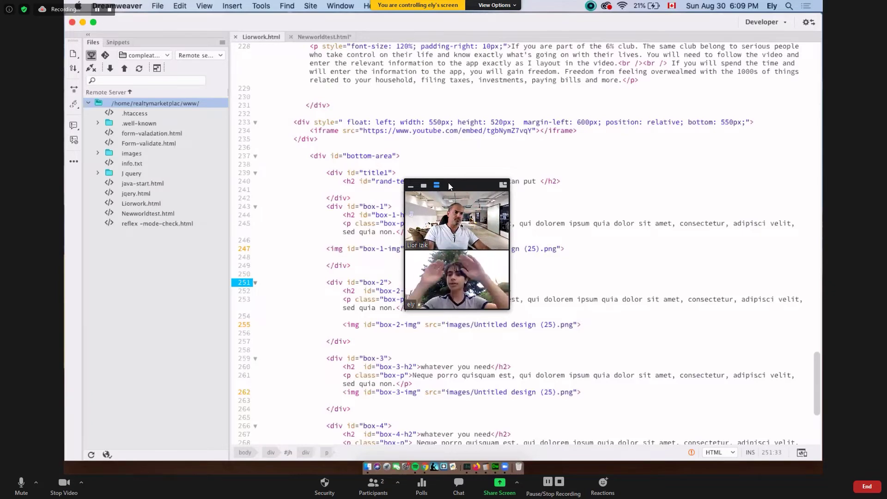
mouse_move(467, 237)
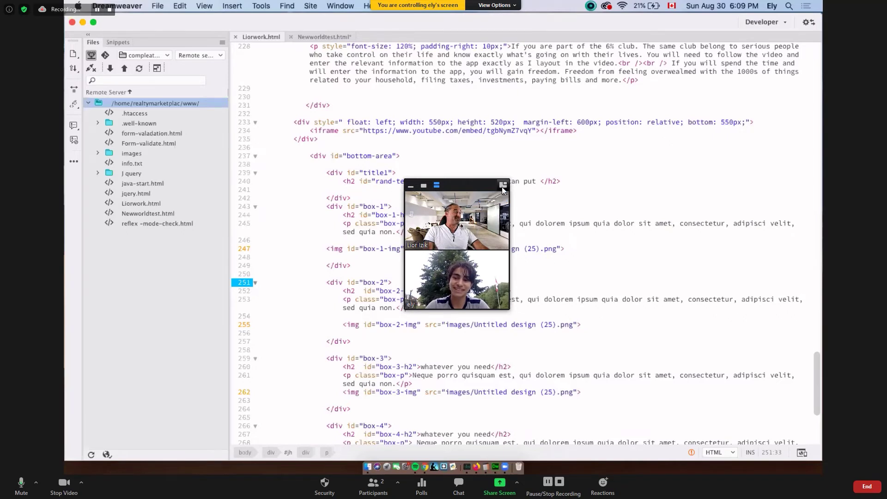
drag(457, 185, 825, 238)
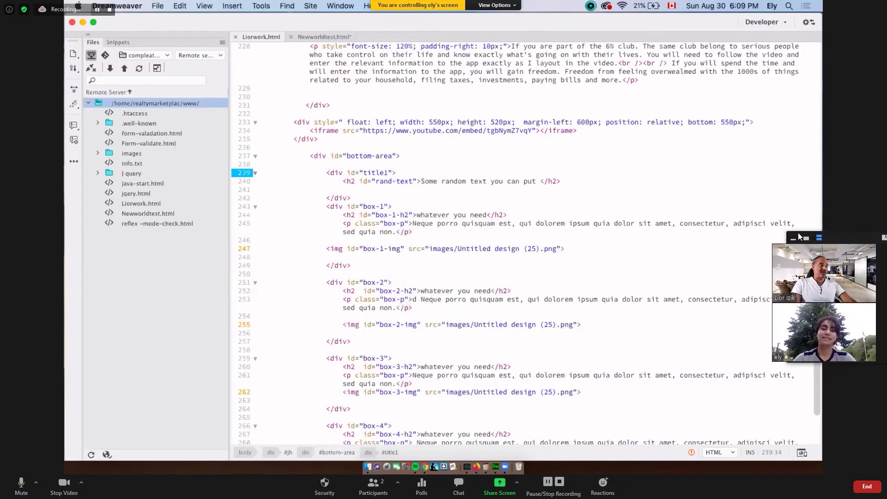
- Insert the lines "fdv fdg dfg dfg dfg dfg df;g d;lf", "dfgfdgdfgdfg" and "dfgdfgfd" below the opening box-1 div tag
click(401, 224)
click(414, 206)
key(Return)
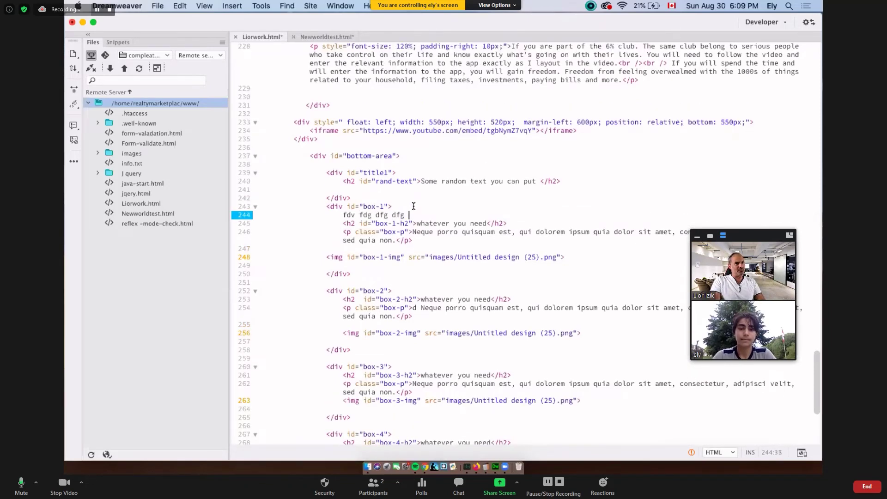
text(fdv fdg dfg dfg dfg dfg df;g d;lf)
key(Return)
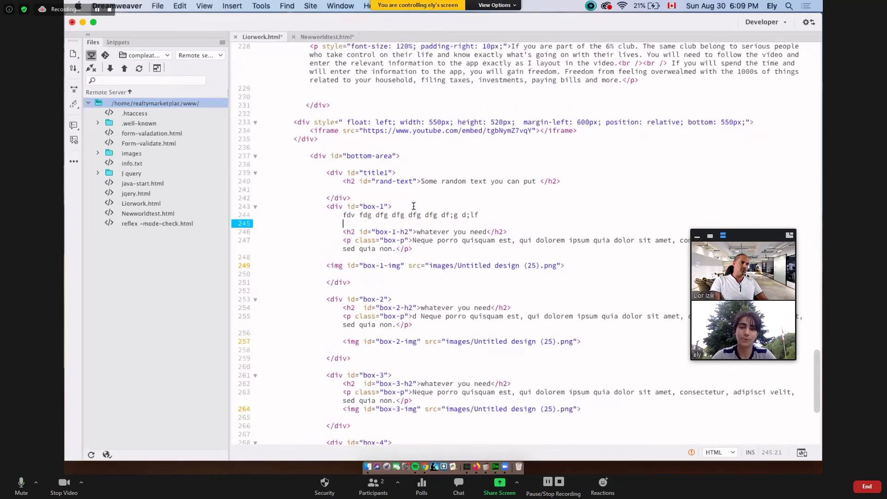
key(Return)
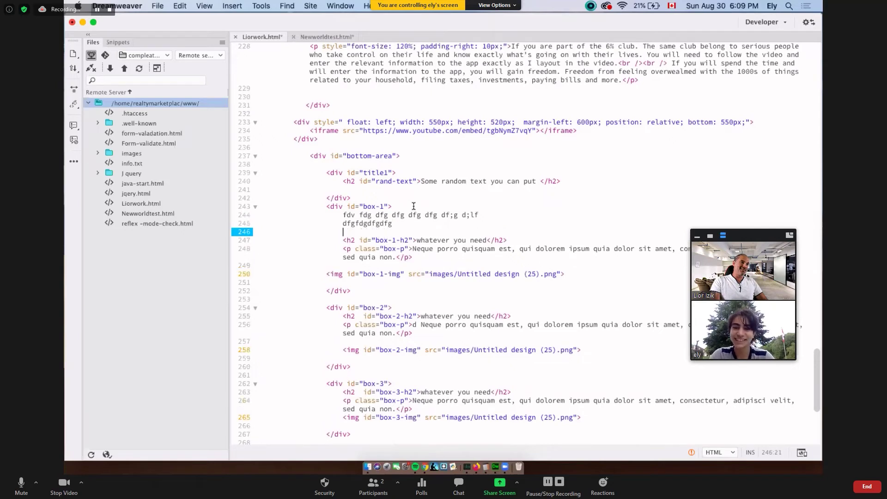
text(dfgdfgfd)
key(Return)
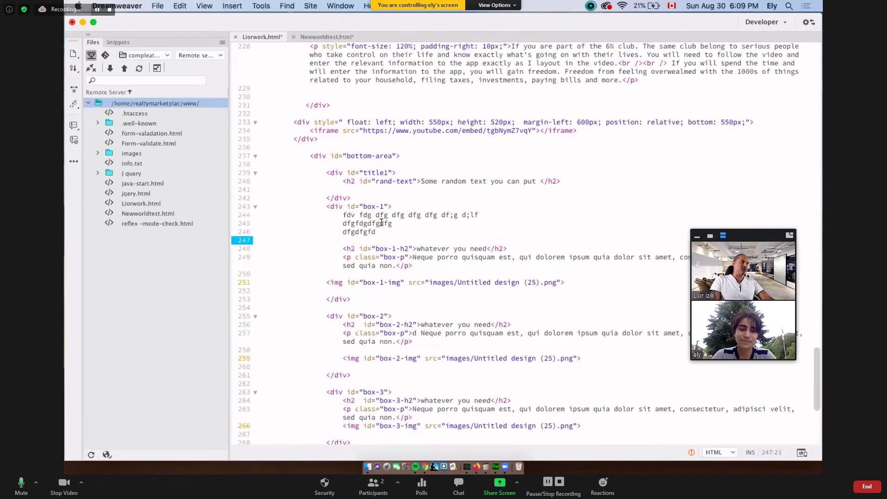
- Delete the three test lines and the leftover blank line below the opening box-1 div tag
drag(381, 231, 244, 214)
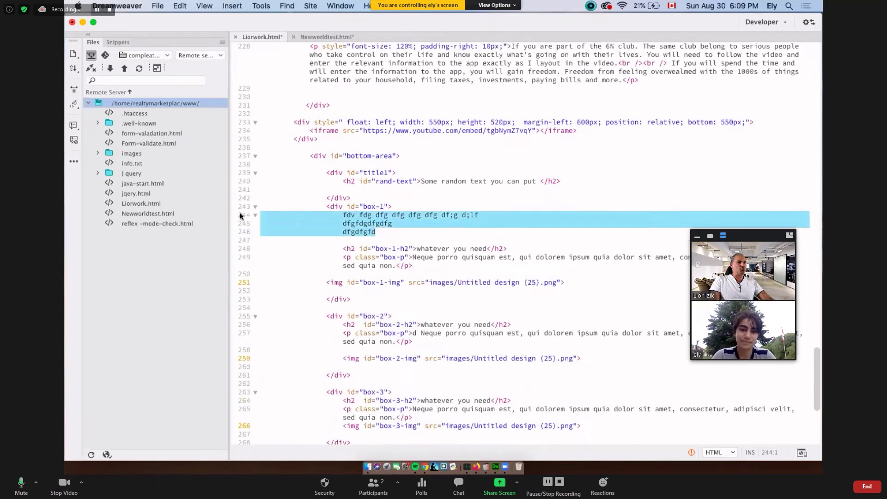
key(BackSpace)
key(BackSpace)
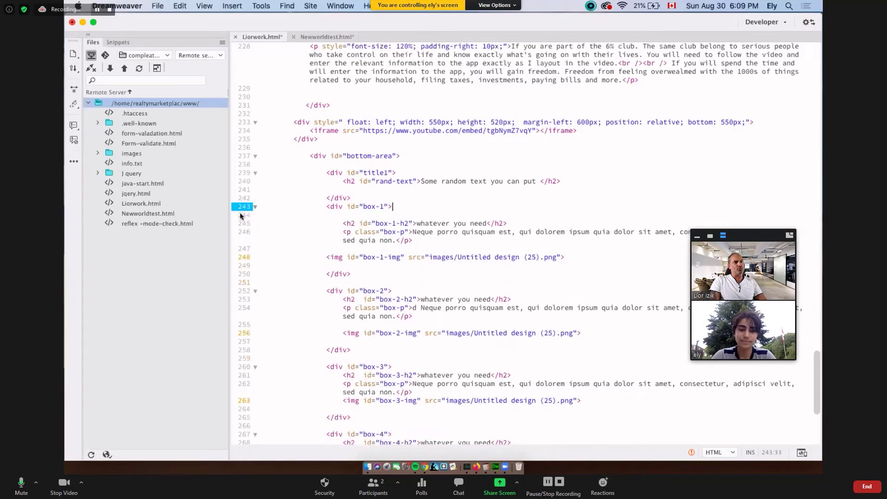
key(Down)
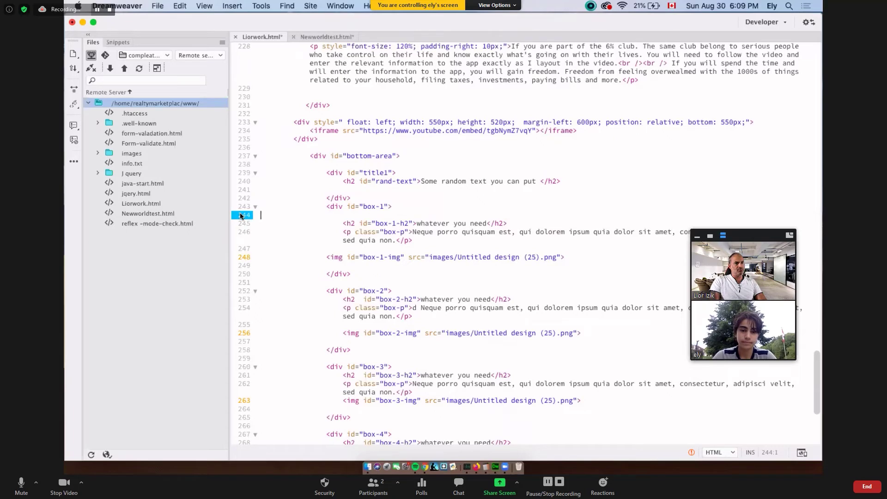
key(BackSpace)
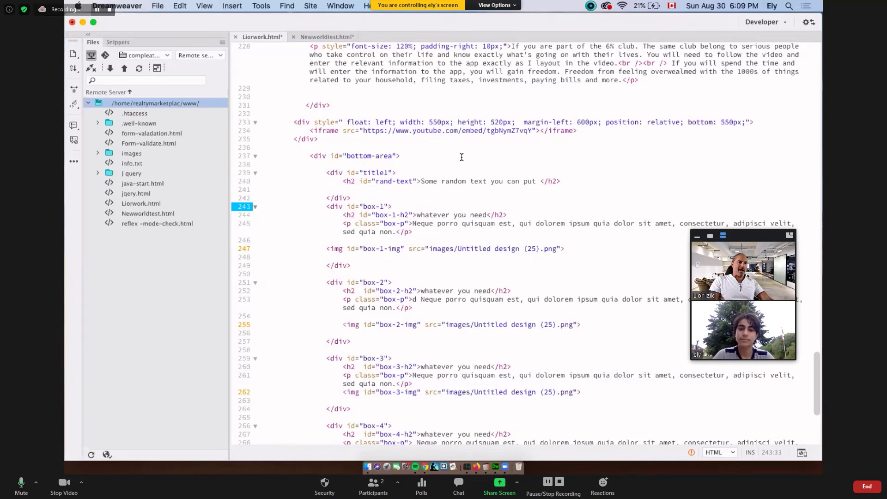
click(507, 150)
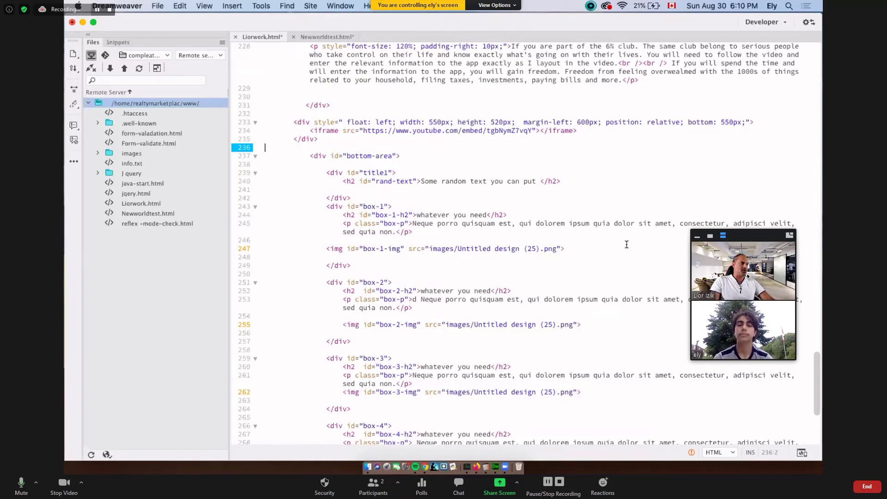
scroll(603, 355, down, 1)
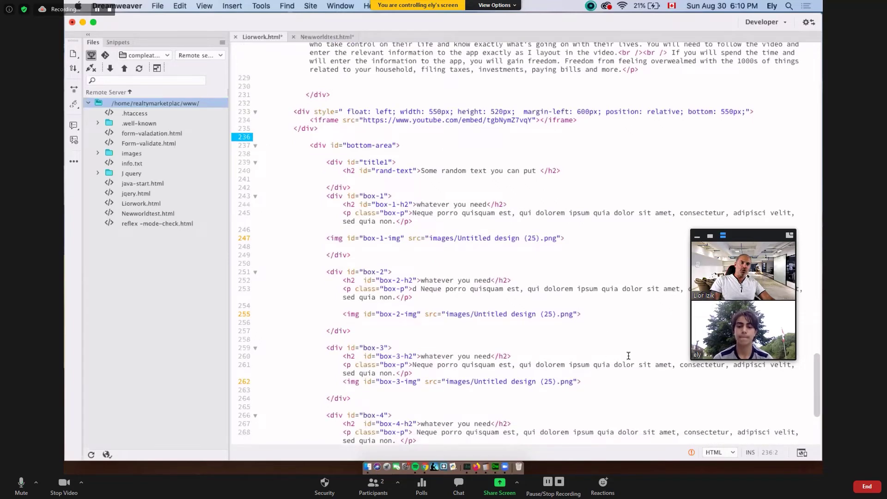
scroll(615, 351, down, 2)
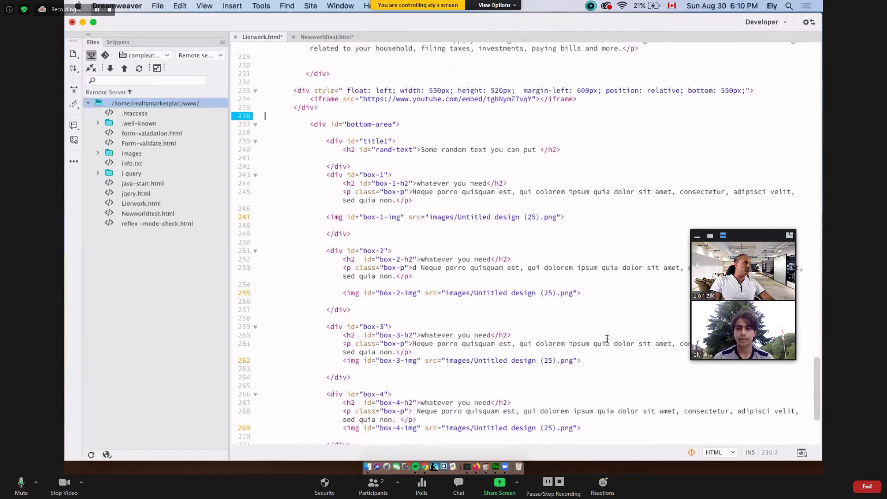
scroll(607, 339, up, 9)
scroll(601, 338, up, 4)
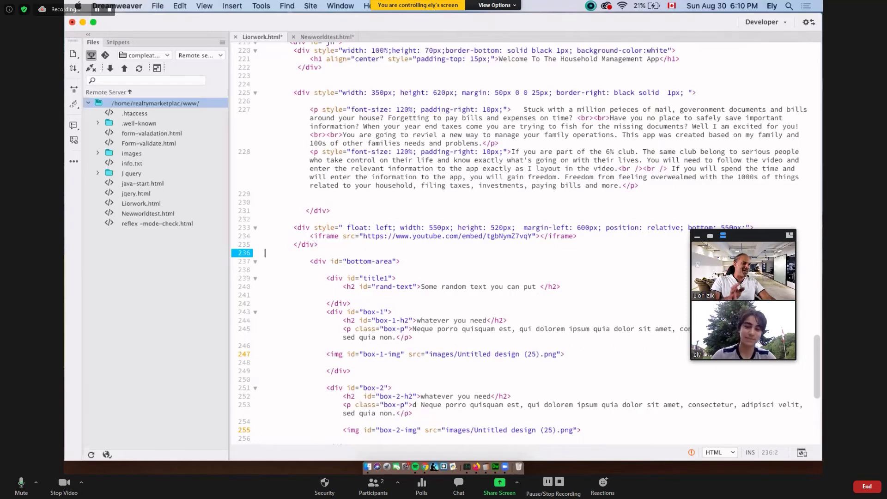
- End the Zoom meeting
click(868, 486)
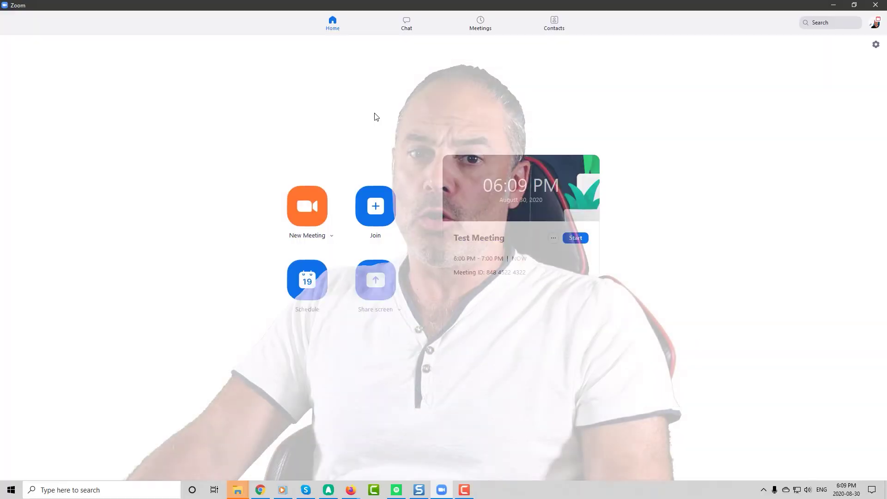